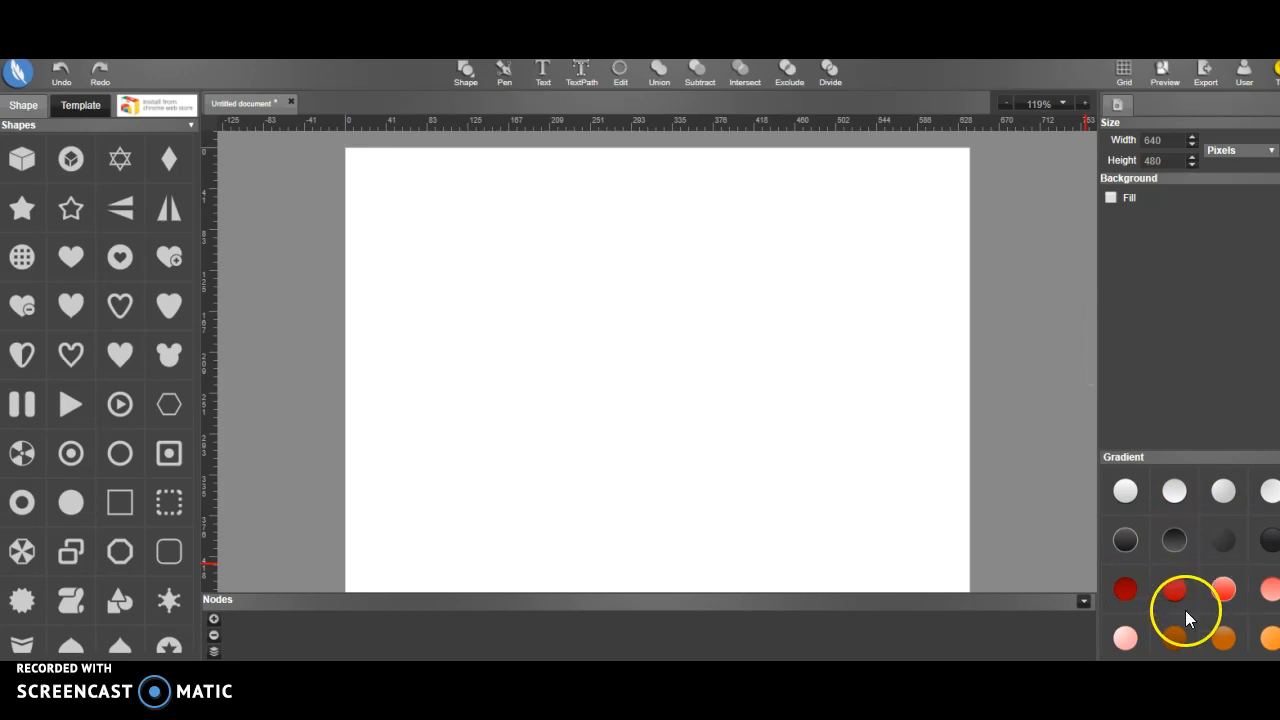
# Look through the gradient presets, the shape library and the templates
pyautogui.scroll(-2, 1203, 593)
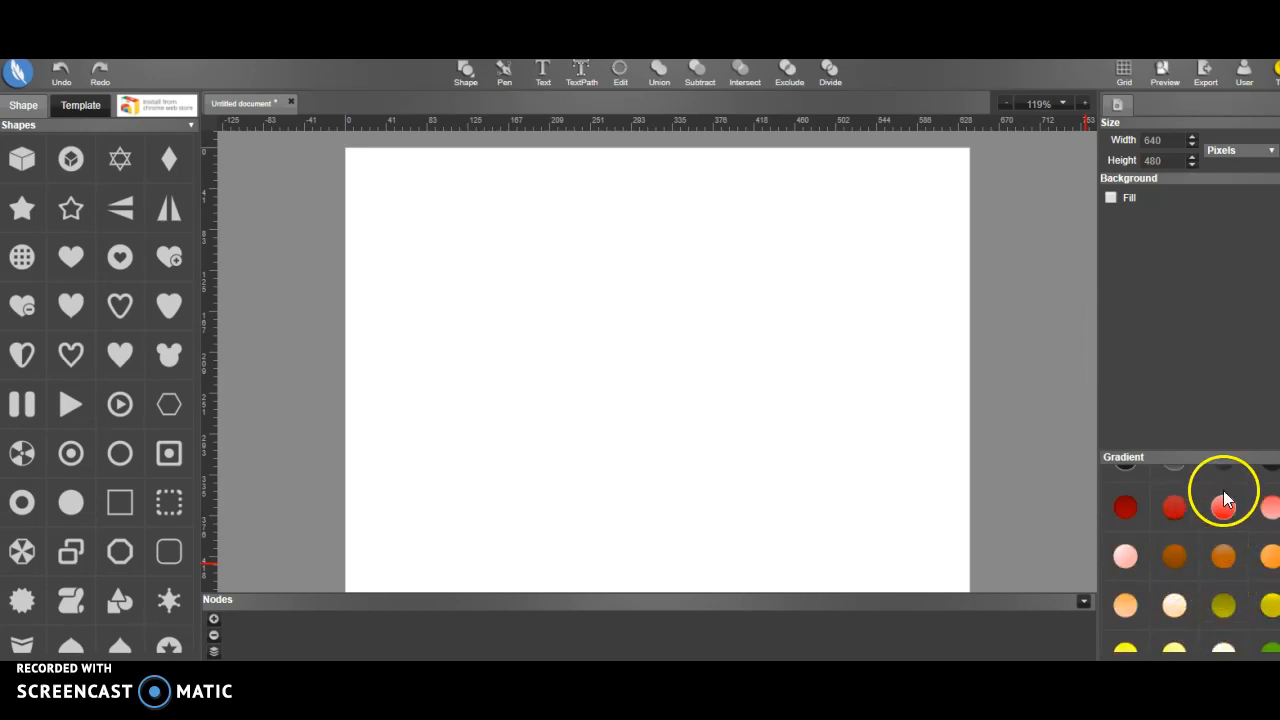
pyautogui.scroll(-5, 1140, 570)
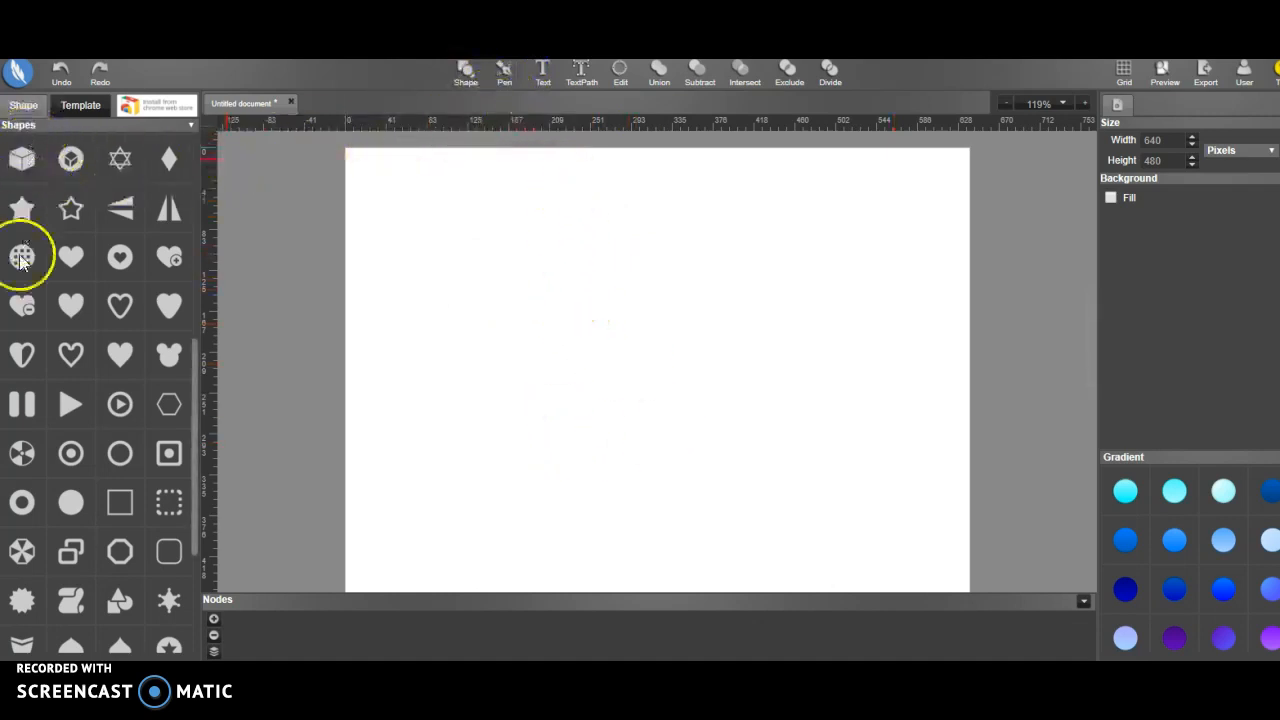
pyautogui.scroll(-3, 152, 324)
pyautogui.scroll(6, 132, 330)
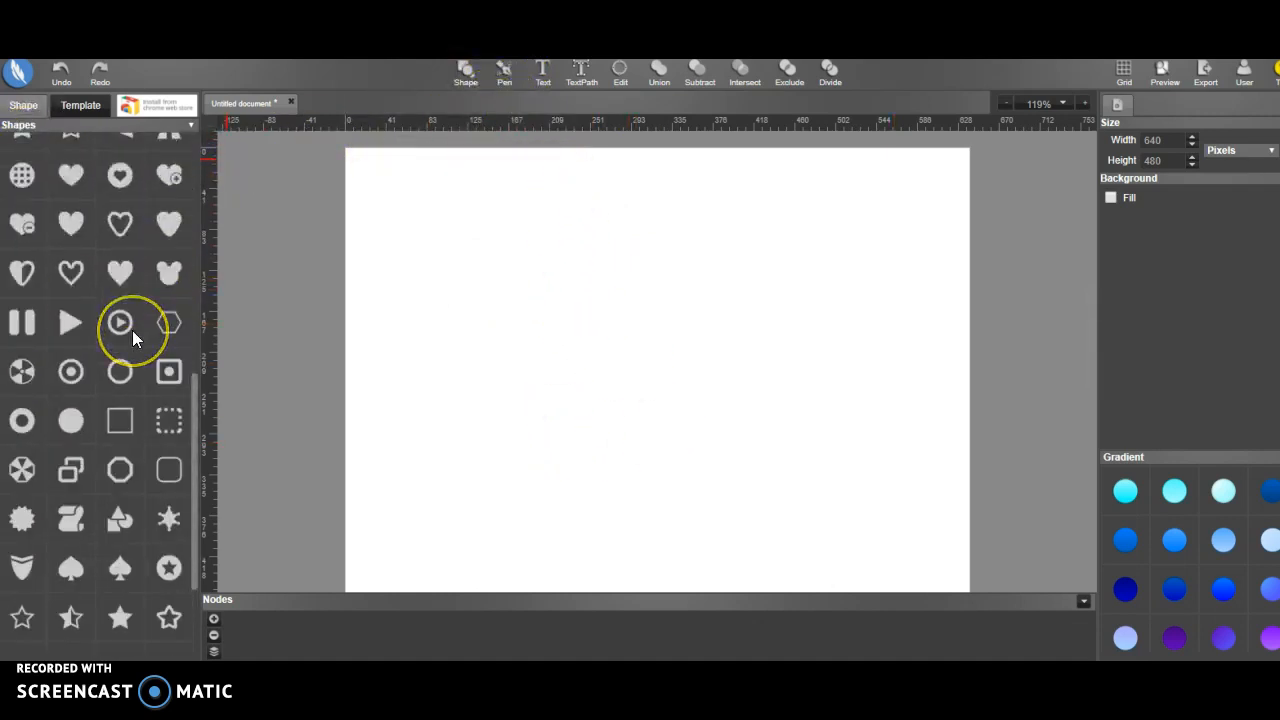
pyautogui.scroll(5, 132, 330)
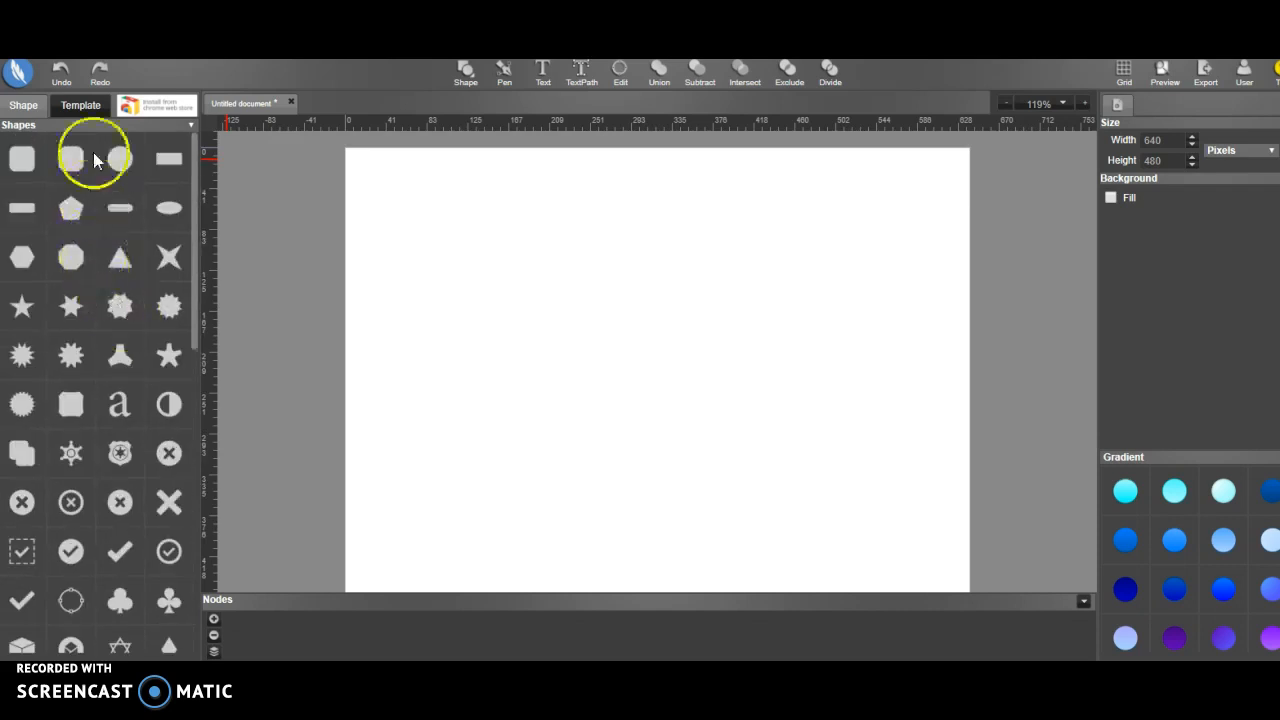
pyautogui.click(68, 105)
pyautogui.click(34, 105)
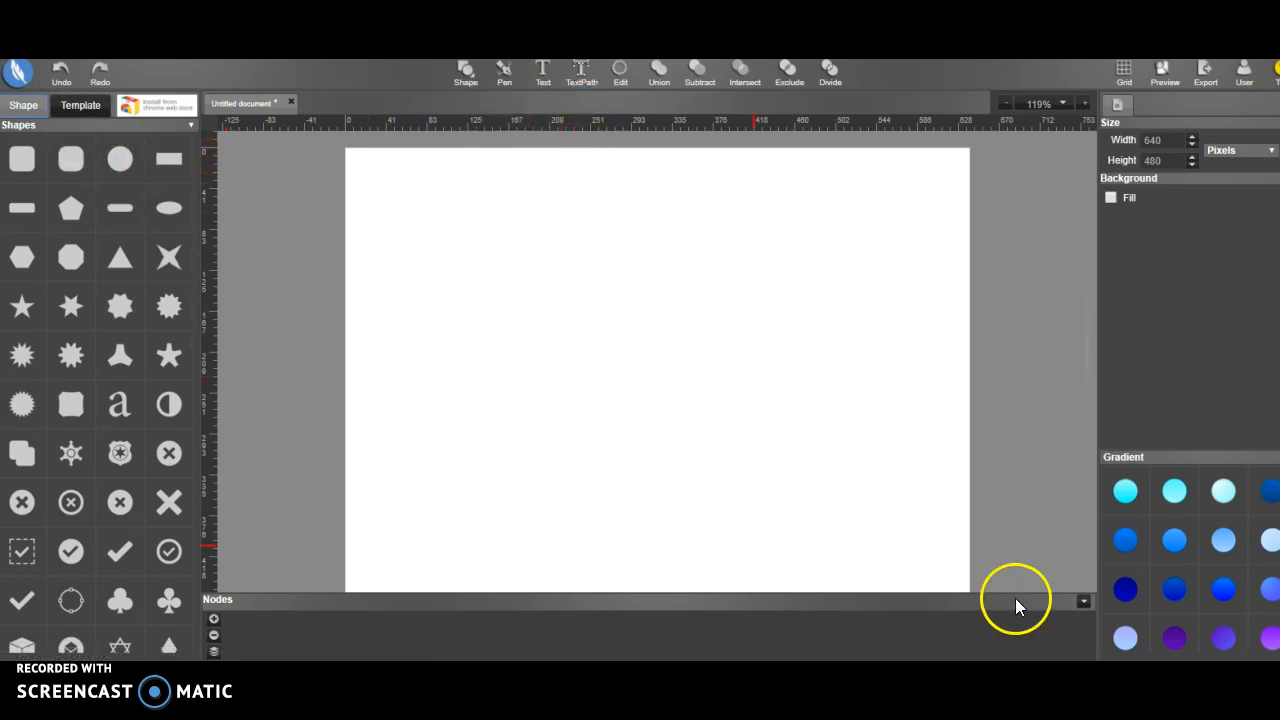
# Add a text object at the canvas's upper-left corner containing the person's full name
pyautogui.click(545, 78)
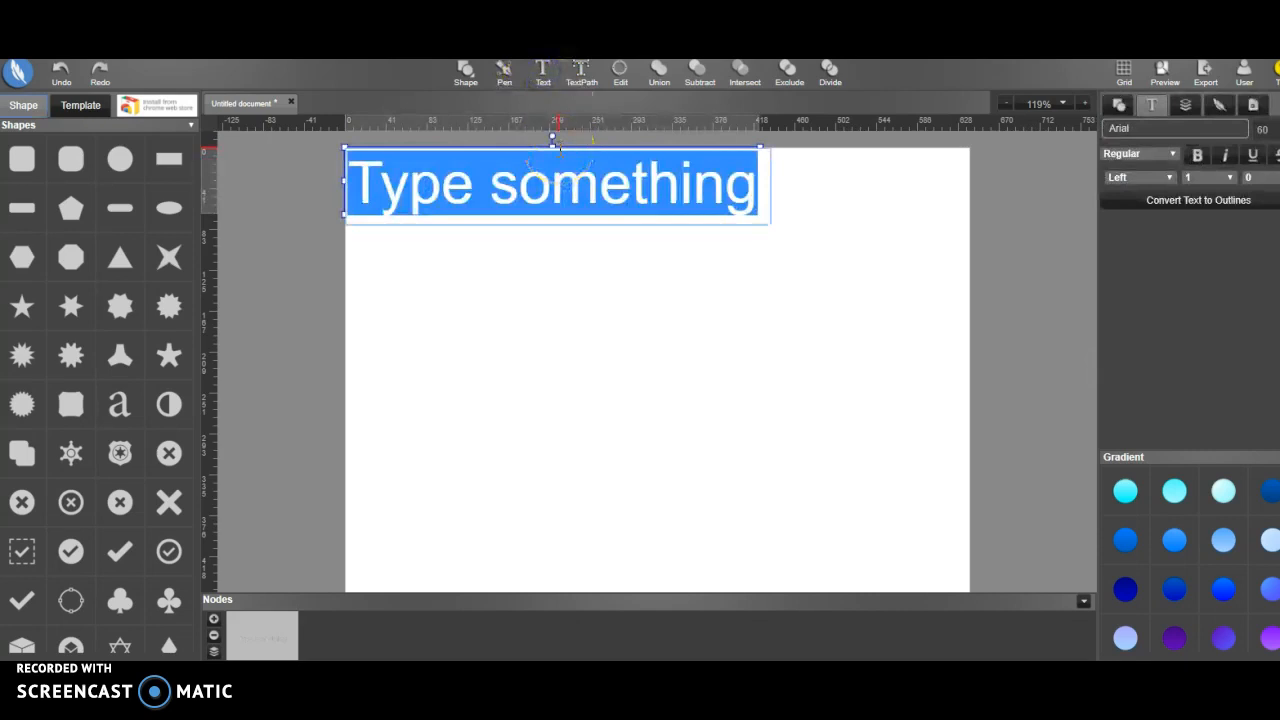
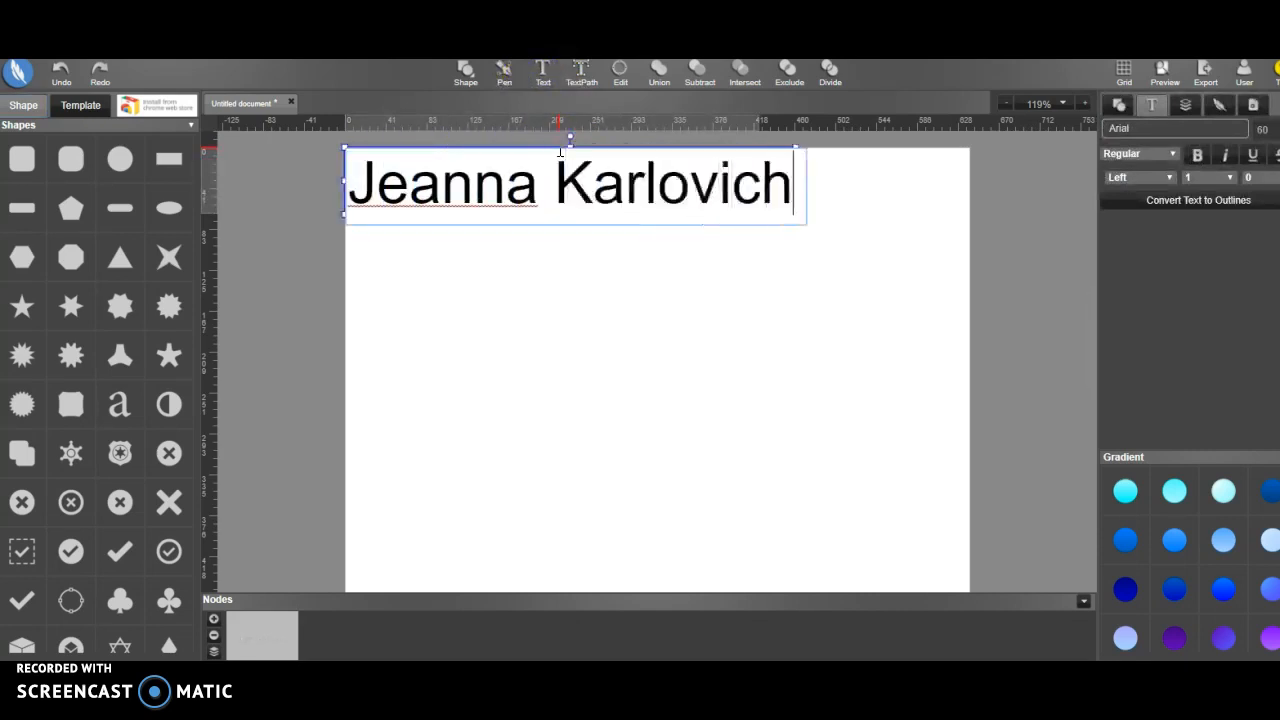
pyautogui.click(709, 271)
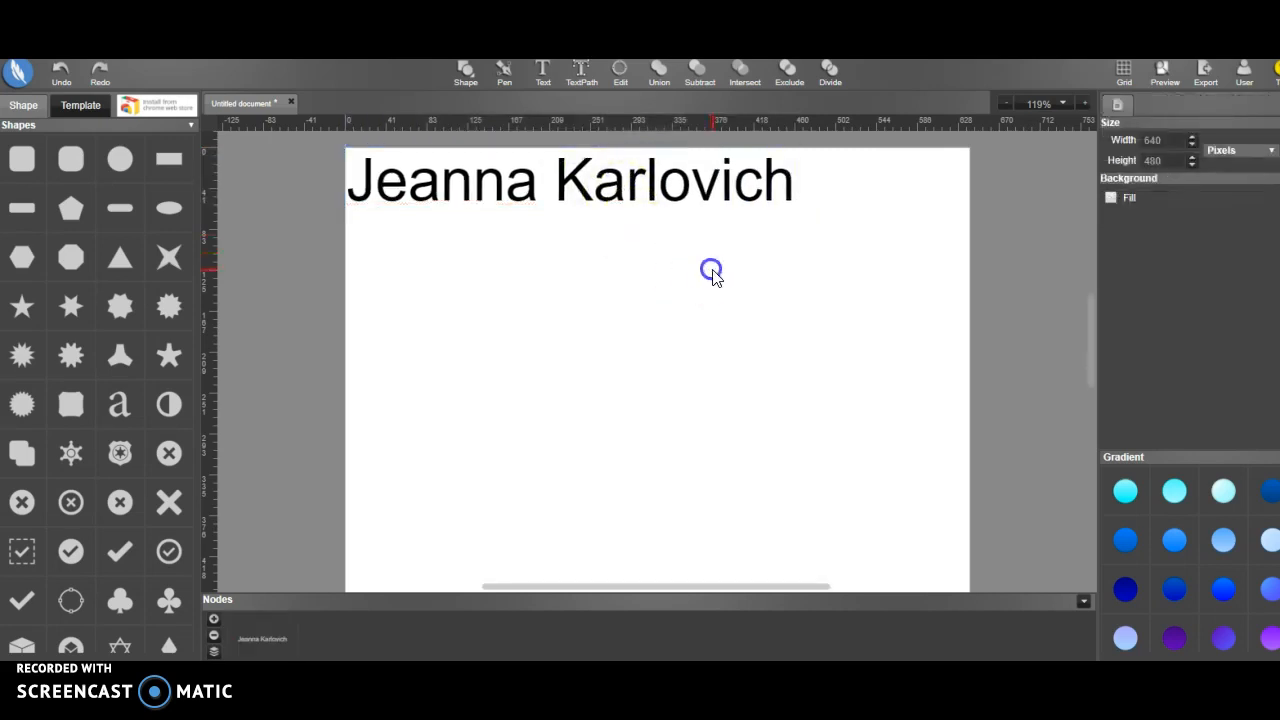
# Copy and paste the full-name text and place the duplicate directly below the original
pyautogui.click(715, 203)
pyautogui.rightClick(752, 190)
pyautogui.click(786, 316)
pyautogui.click(671, 318)
pyautogui.rightClick(671, 318)
pyautogui.click(711, 331)
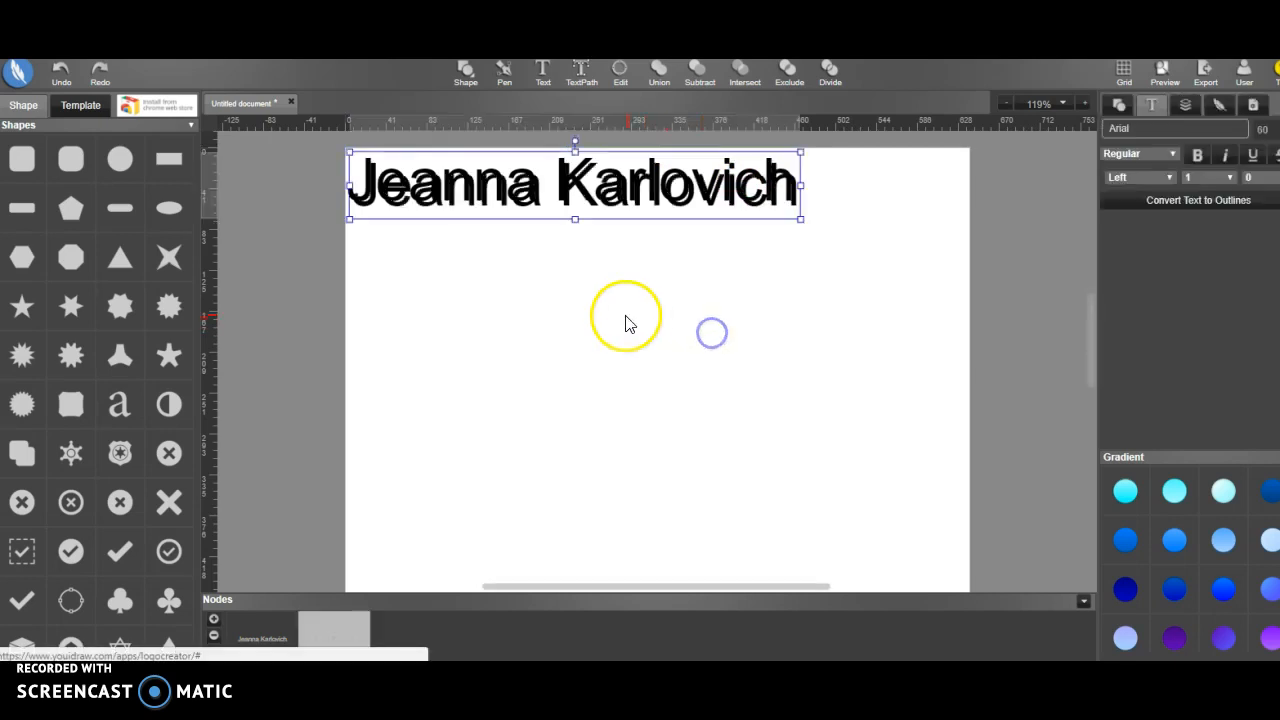
pyautogui.moveTo(608, 191); pyautogui.dragTo(612, 258)
# Paste a third copy of the full-name text and move it below the other two, leaving a gap above it
pyautogui.click(600, 306)
pyautogui.rightClick(600, 306)
pyautogui.click(632, 316)
pyautogui.moveTo(597, 207); pyautogui.dragTo(597, 318)
pyautogui.rightClick(594, 314)
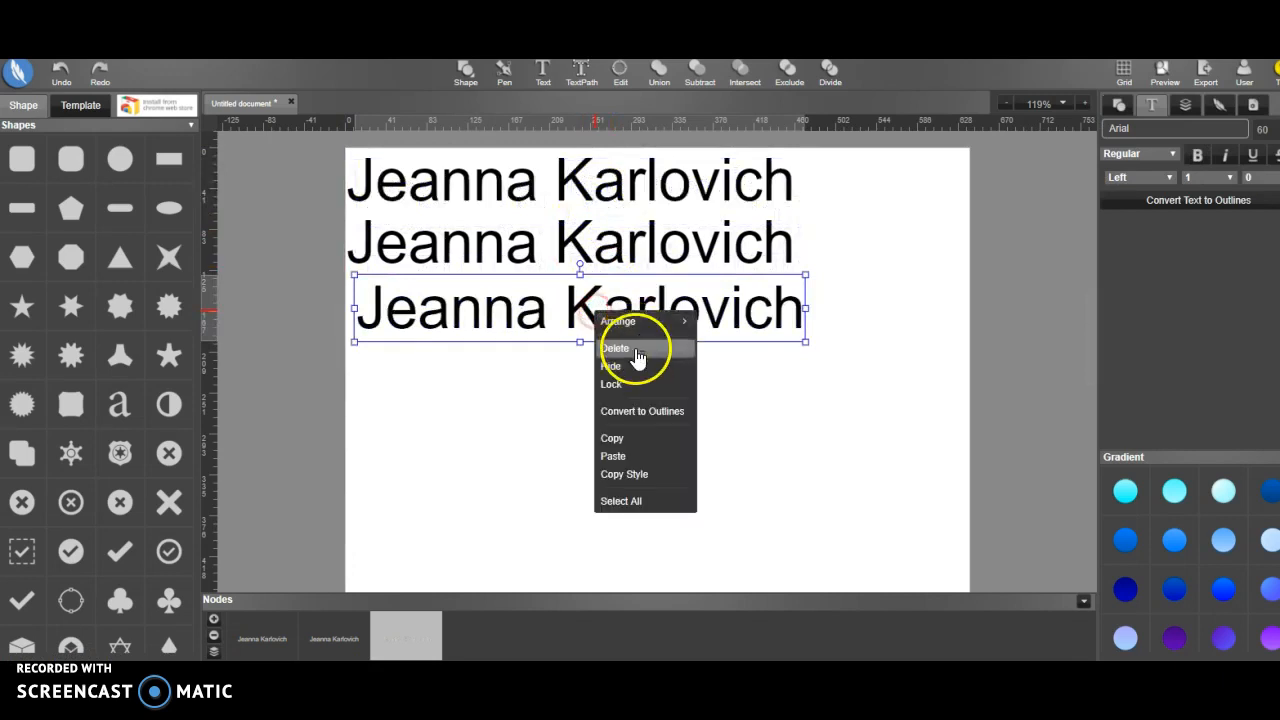
pyautogui.click(640, 443)
pyautogui.moveTo(657, 320); pyautogui.dragTo(664, 400)
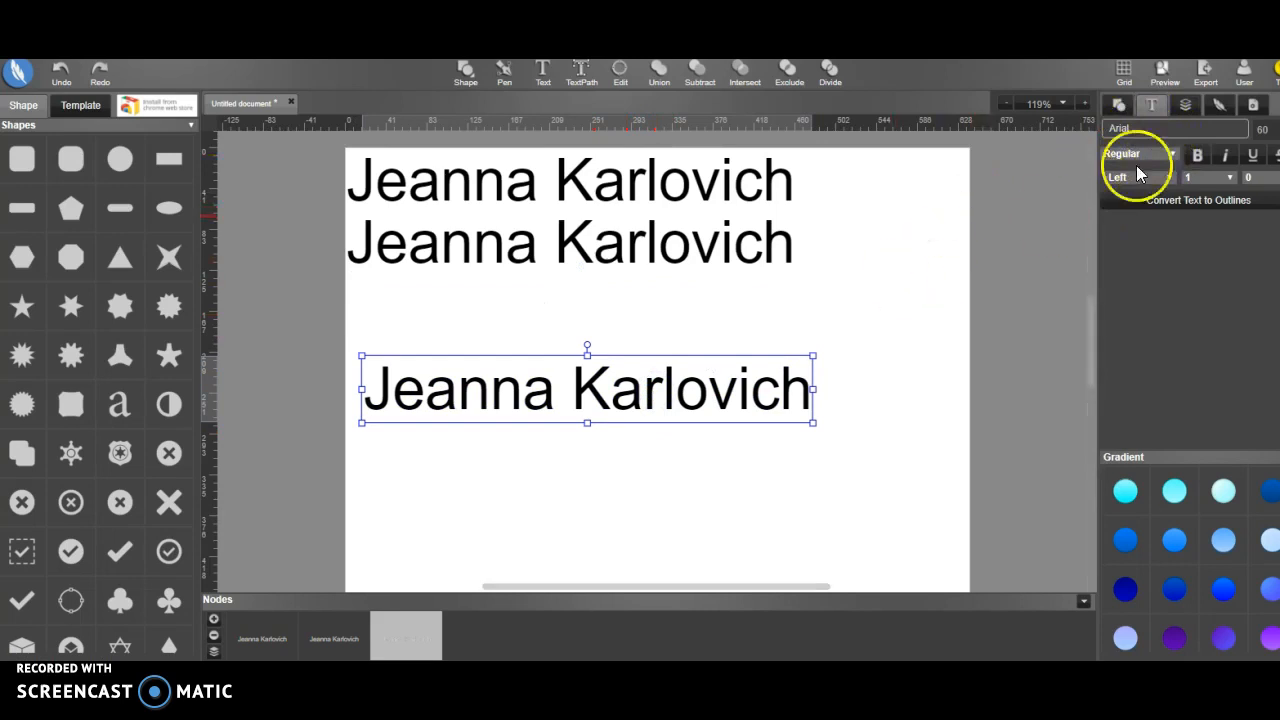
# Set the font of the lowest name text to Bubblegum Sans
pyautogui.click(1140, 131)
pyautogui.scroll(-5, 1168, 211)
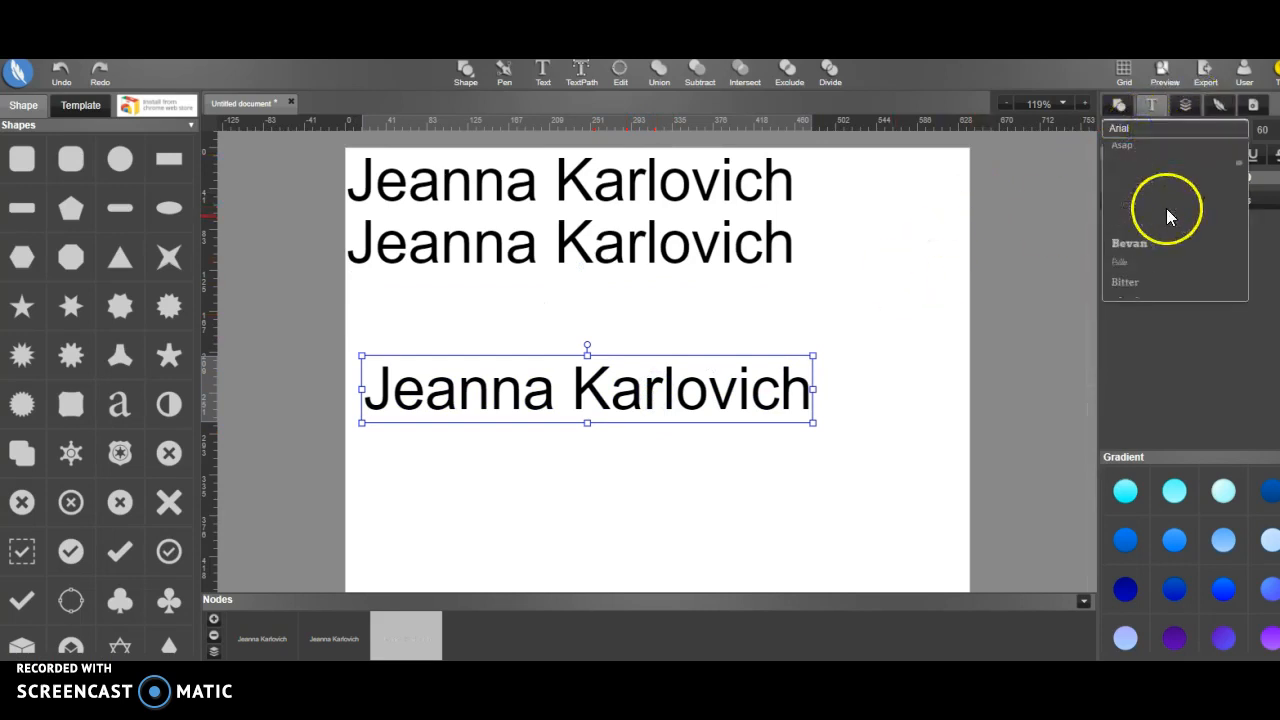
pyautogui.scroll(-2, 1164, 261)
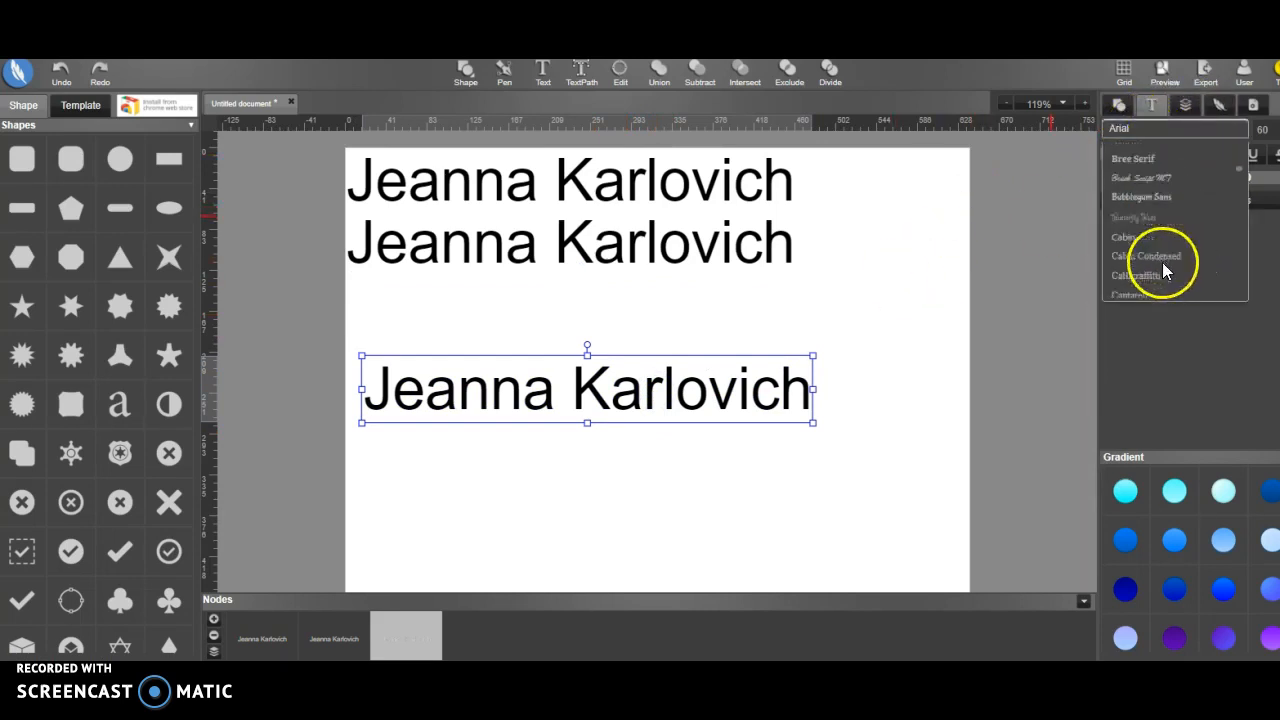
pyautogui.click(1155, 198)
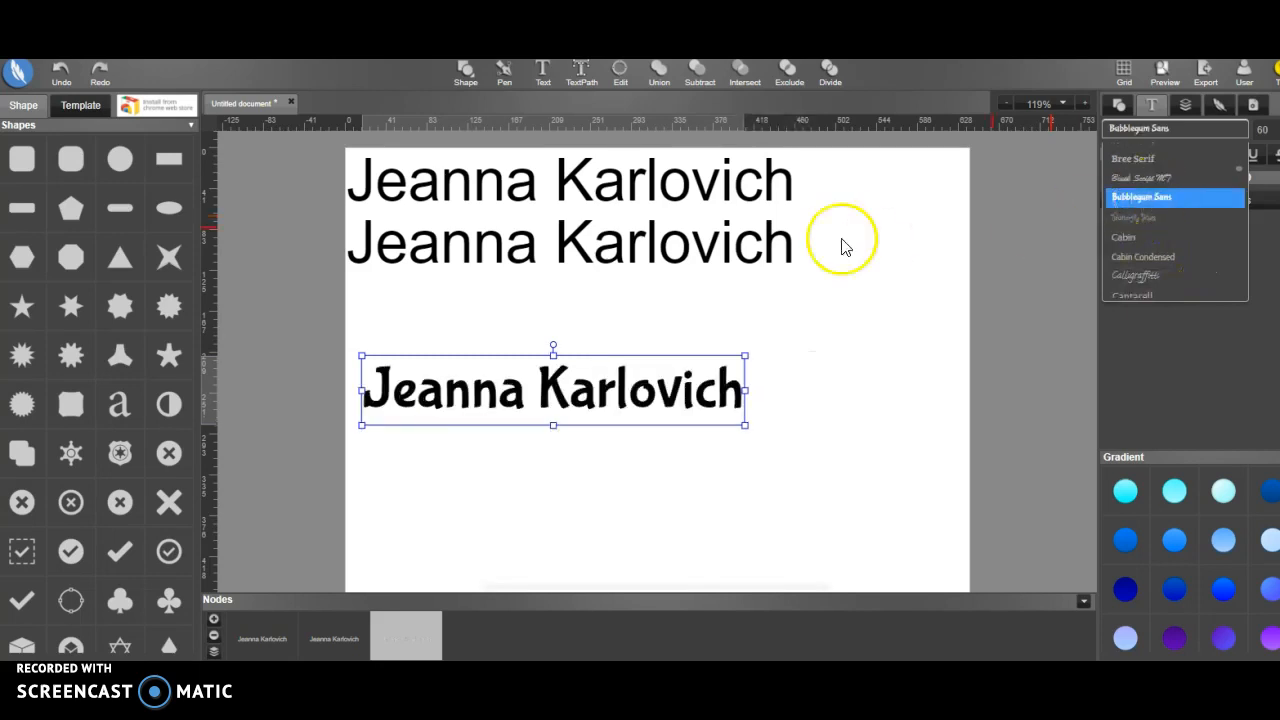
# Set the middle name text's font to Cuprum and move the text down to just above the Bubblegum Sans line
pyautogui.click(714, 252)
pyautogui.rightClick(714, 252)
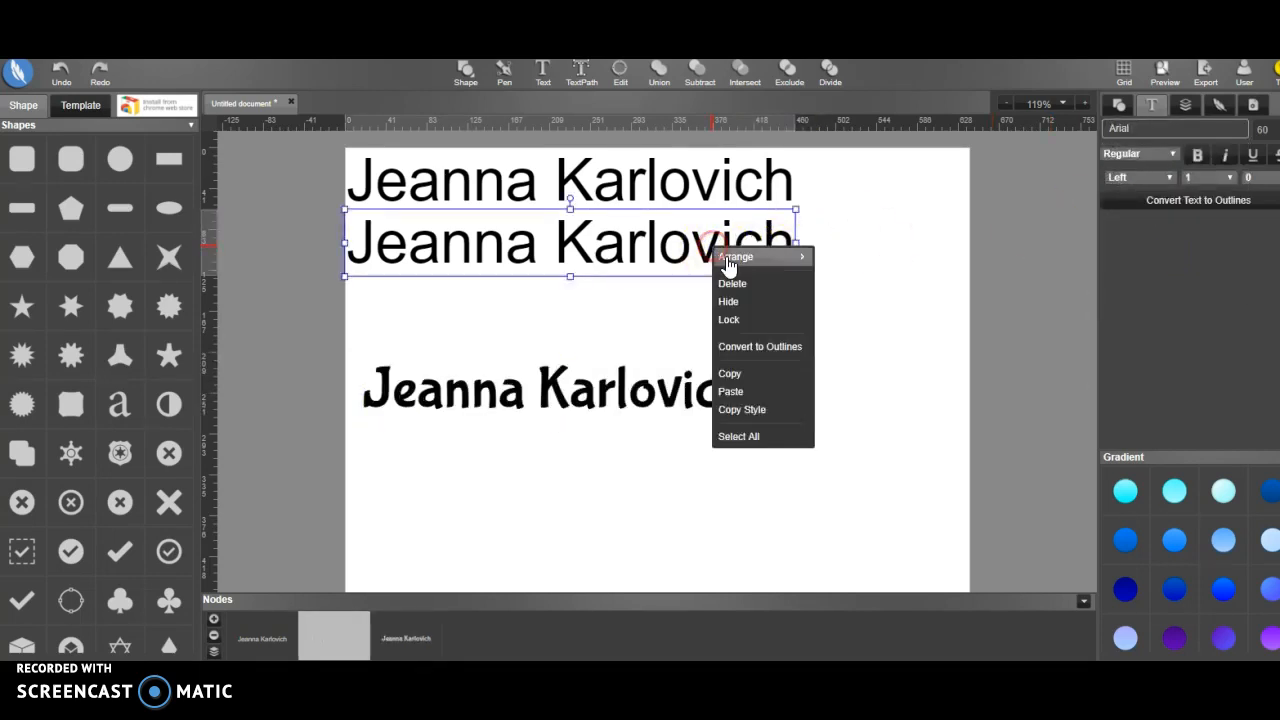
pyautogui.click(1166, 128)
pyautogui.scroll(-5, 1165, 238)
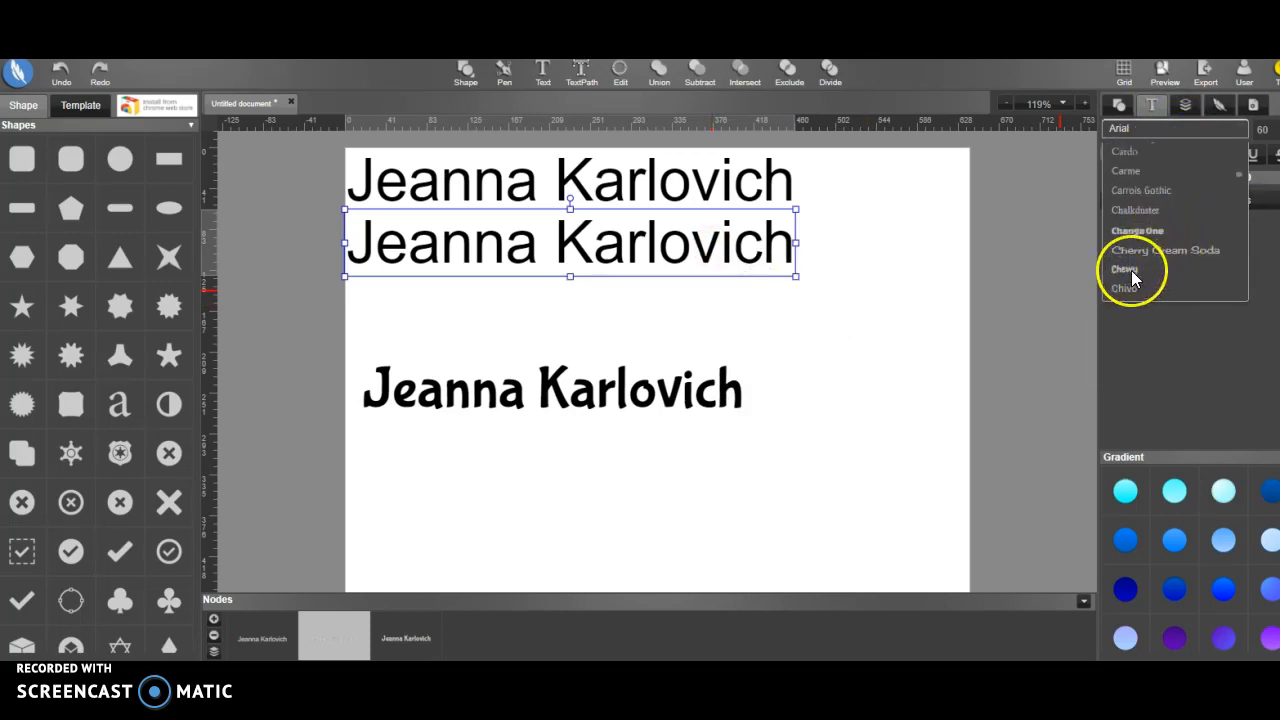
pyautogui.scroll(-2, 1160, 265)
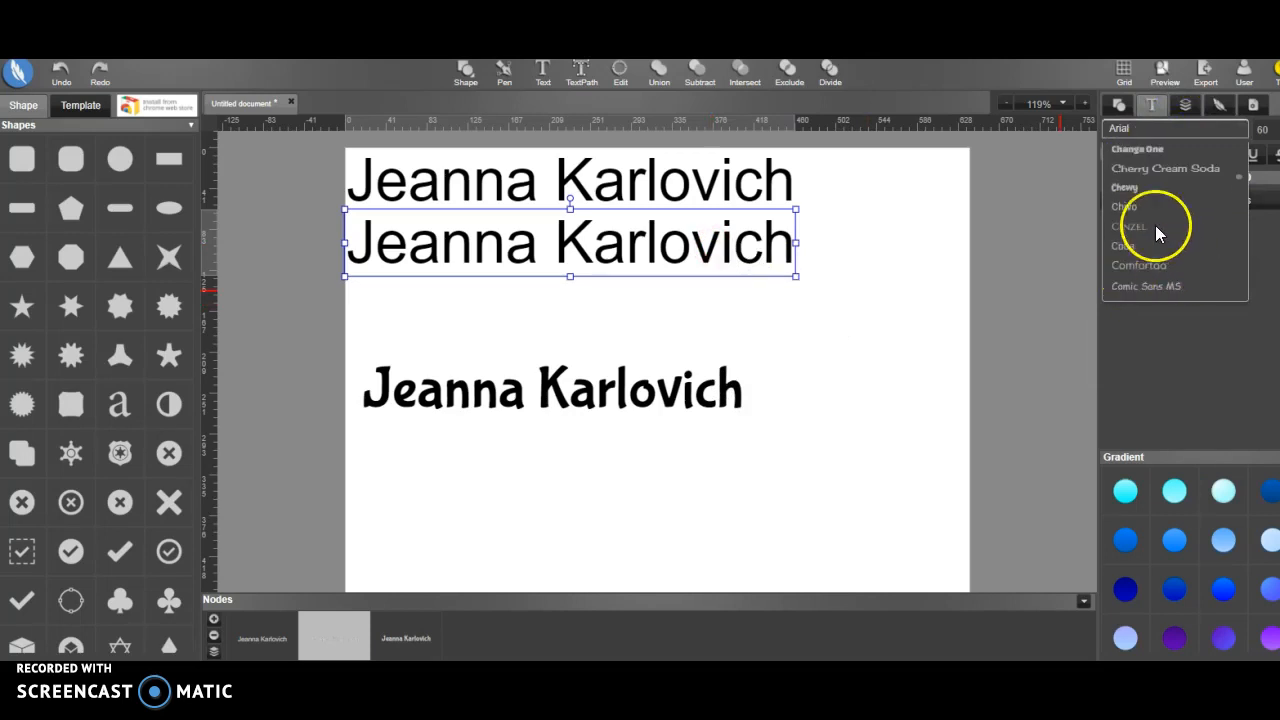
pyautogui.scroll(-3, 1156, 268)
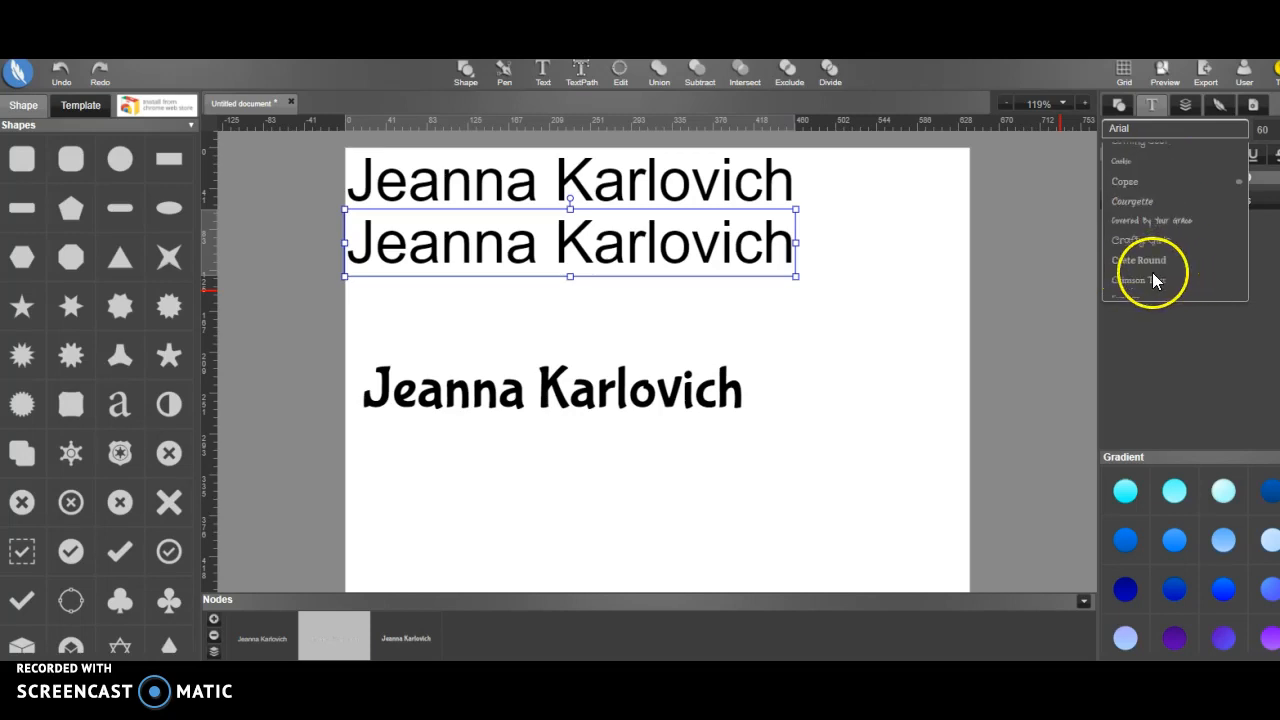
pyautogui.scroll(-4, 1152, 267)
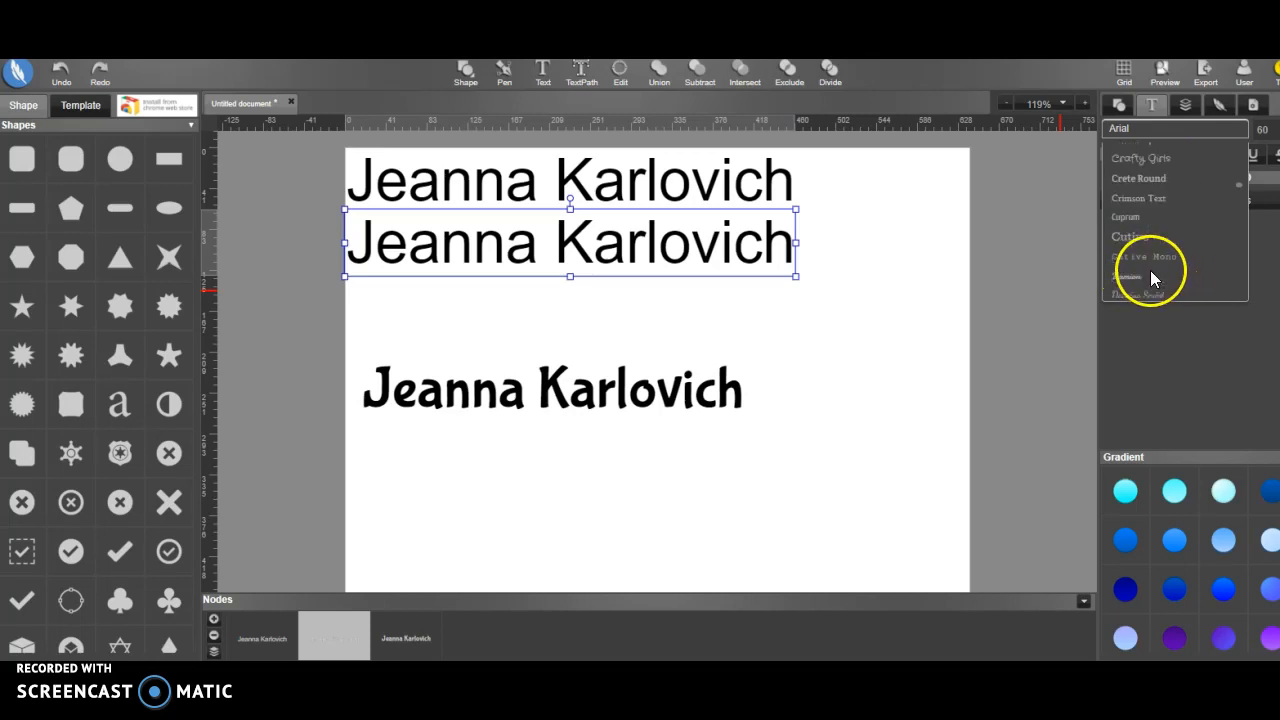
pyautogui.click(1135, 217)
pyautogui.moveTo(603, 241); pyautogui.dragTo(611, 310)
# Change the font of the selected middle name text to Gruppo
pyautogui.scroll(-5, 1146, 272)
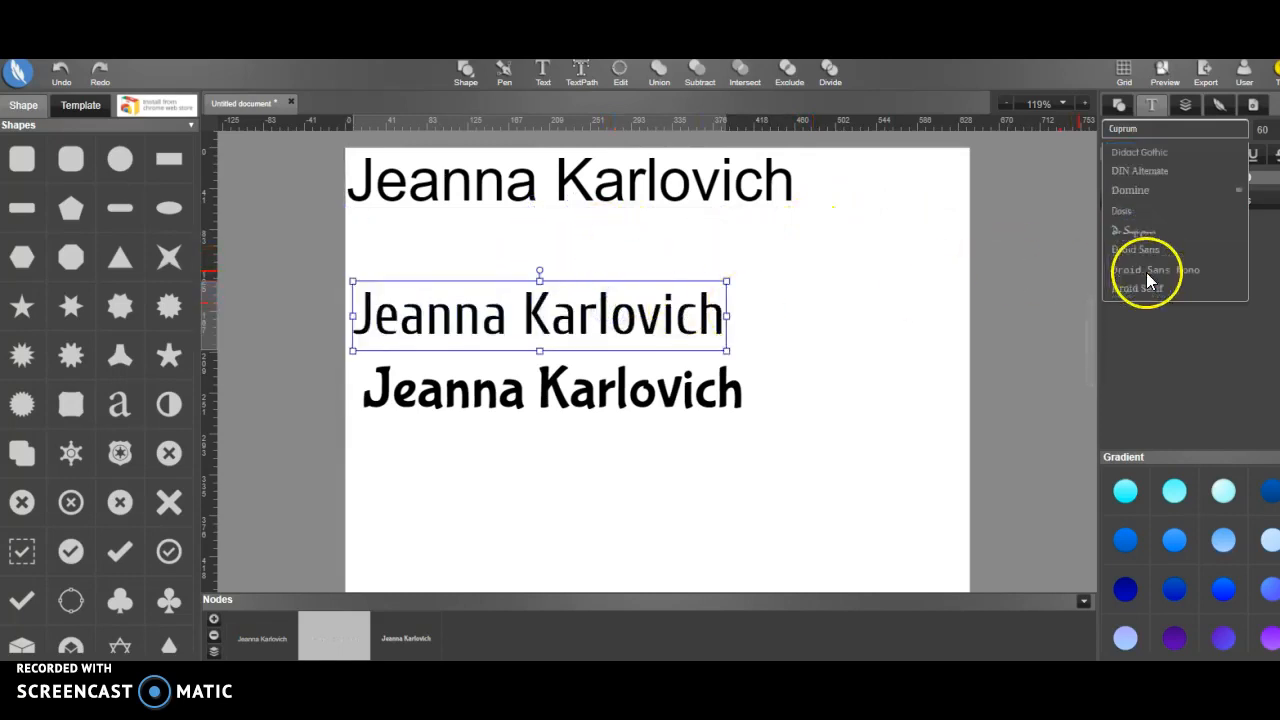
pyautogui.scroll(-3, 1150, 240)
pyautogui.scroll(-3, 1157, 233)
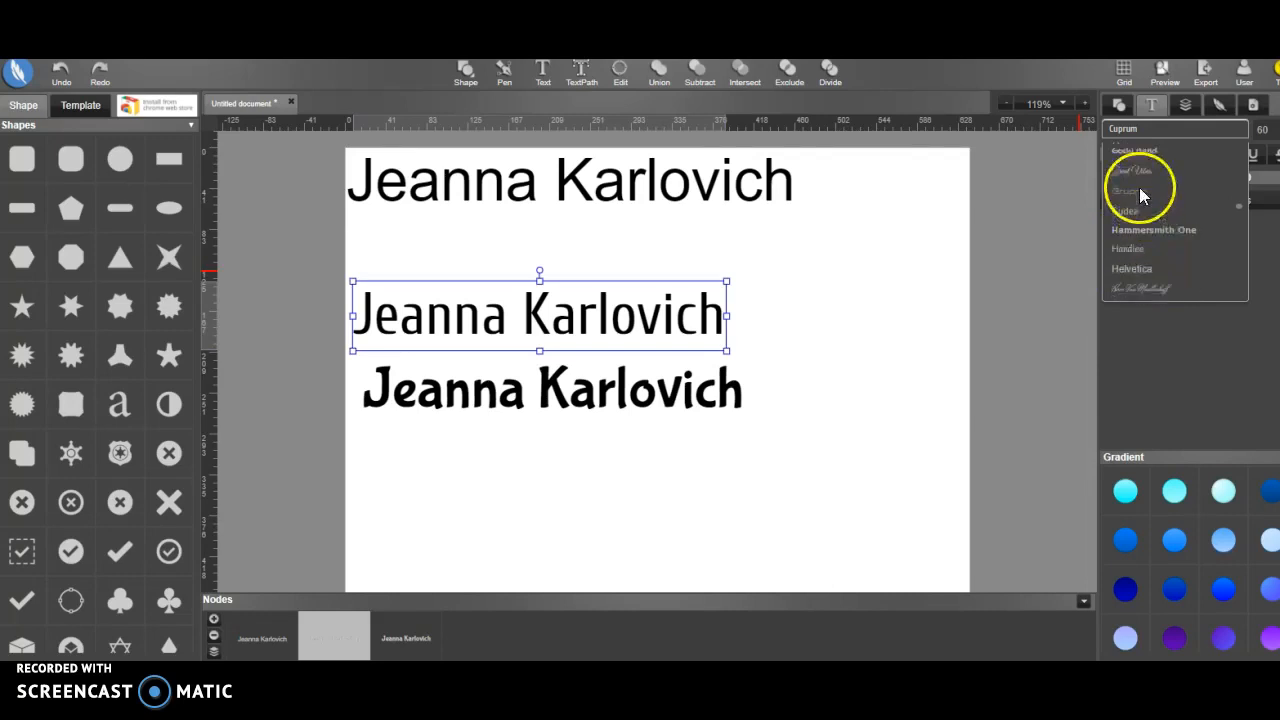
pyautogui.click(1139, 192)
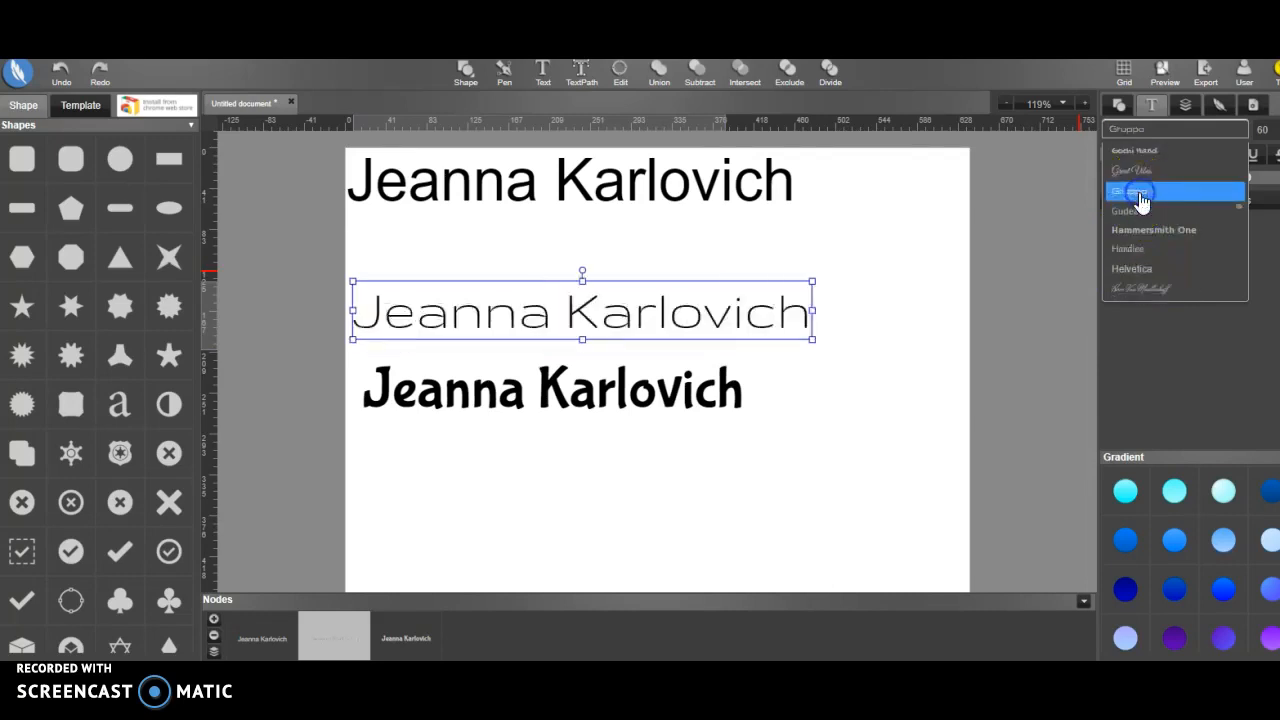
# Set the font of the topmost name text to Homemade Apple
pyautogui.click(737, 180)
pyautogui.click(1143, 130)
pyautogui.scroll(-10, 1175, 240)
pyautogui.scroll(-5, 1172, 220)
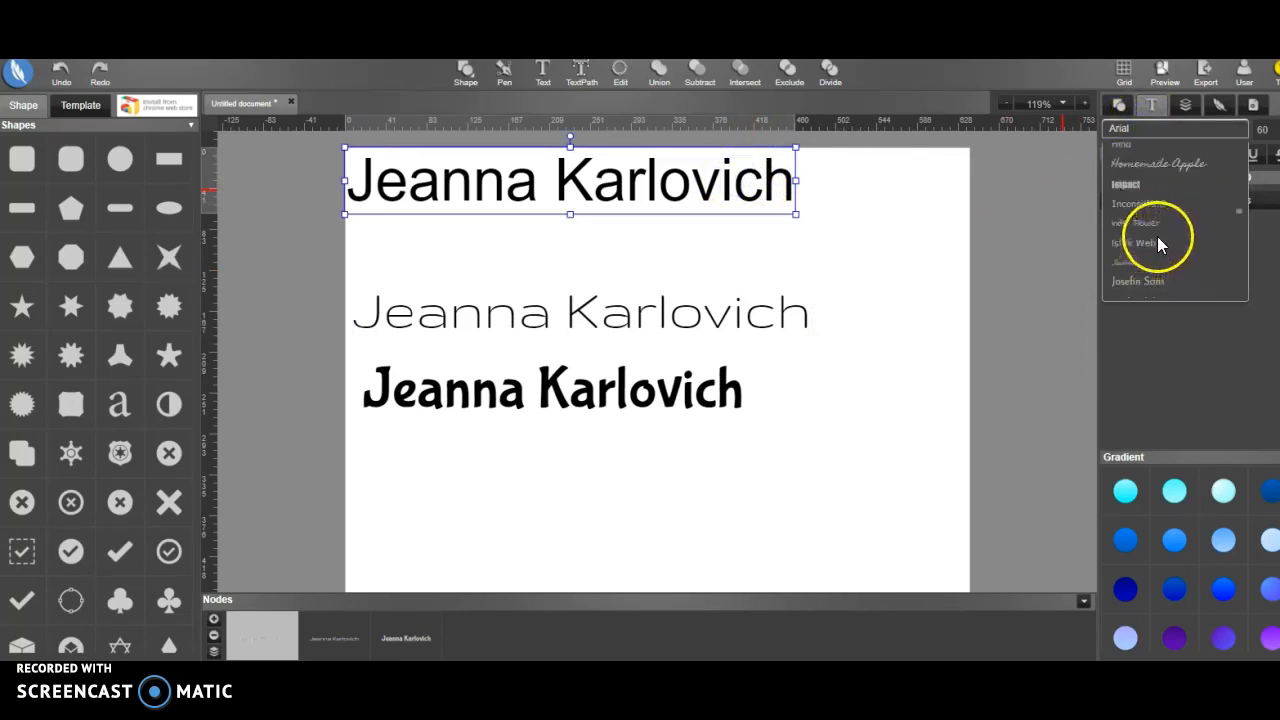
pyautogui.click(1155, 163)
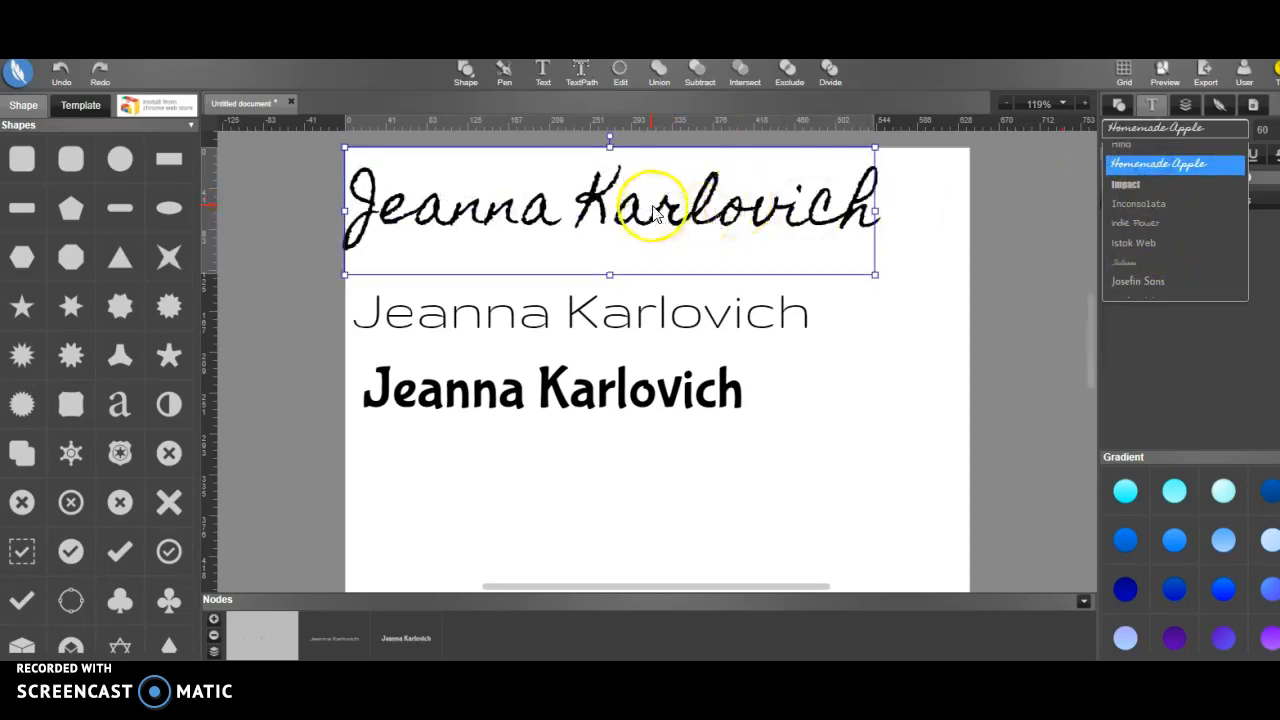
# Move the Homemade Apple name text down below the Bubblegum Sans line
pyautogui.moveTo(660, 218); pyautogui.dragTo(677, 471)
pyautogui.click(640, 395)
pyautogui.click(620, 488)
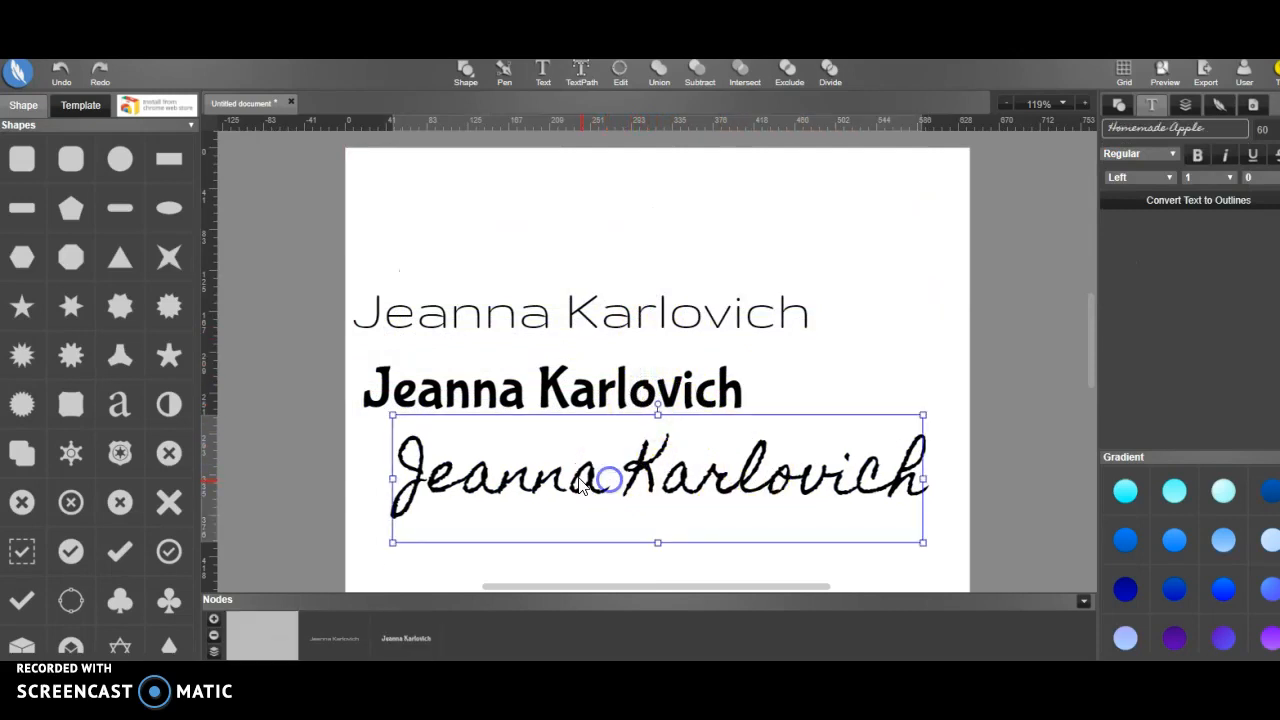
pyautogui.moveTo(745, 485)
pyautogui.mouseDown()
pyautogui.moveTo(771, 514)
pyautogui.moveTo(753, 493)
pyautogui.mouseUp()
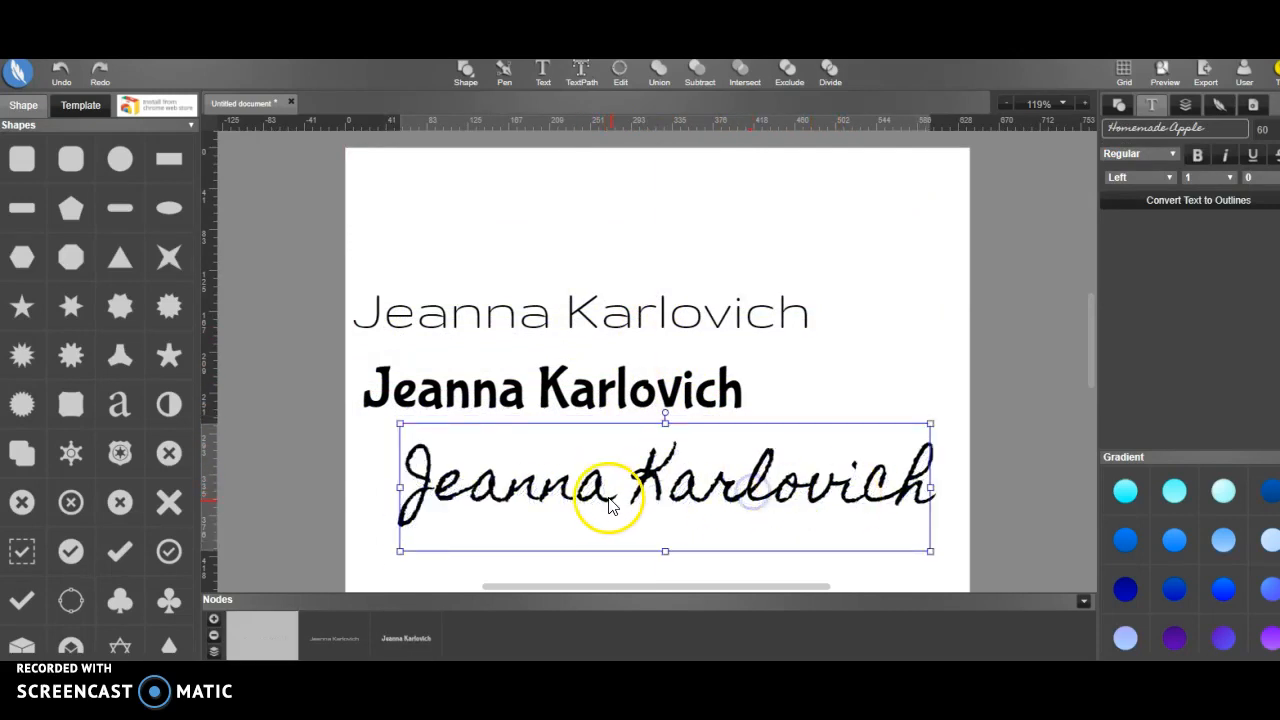
# Delete the first name from the Homemade Apple text and shift the remaining surname toward the right, below the Bubblegum Sans line
pyautogui.doubleClick(568, 487)
pyautogui.moveTo(610, 485); pyautogui.dragTo(418, 481)
pyautogui.press('BackSpace')
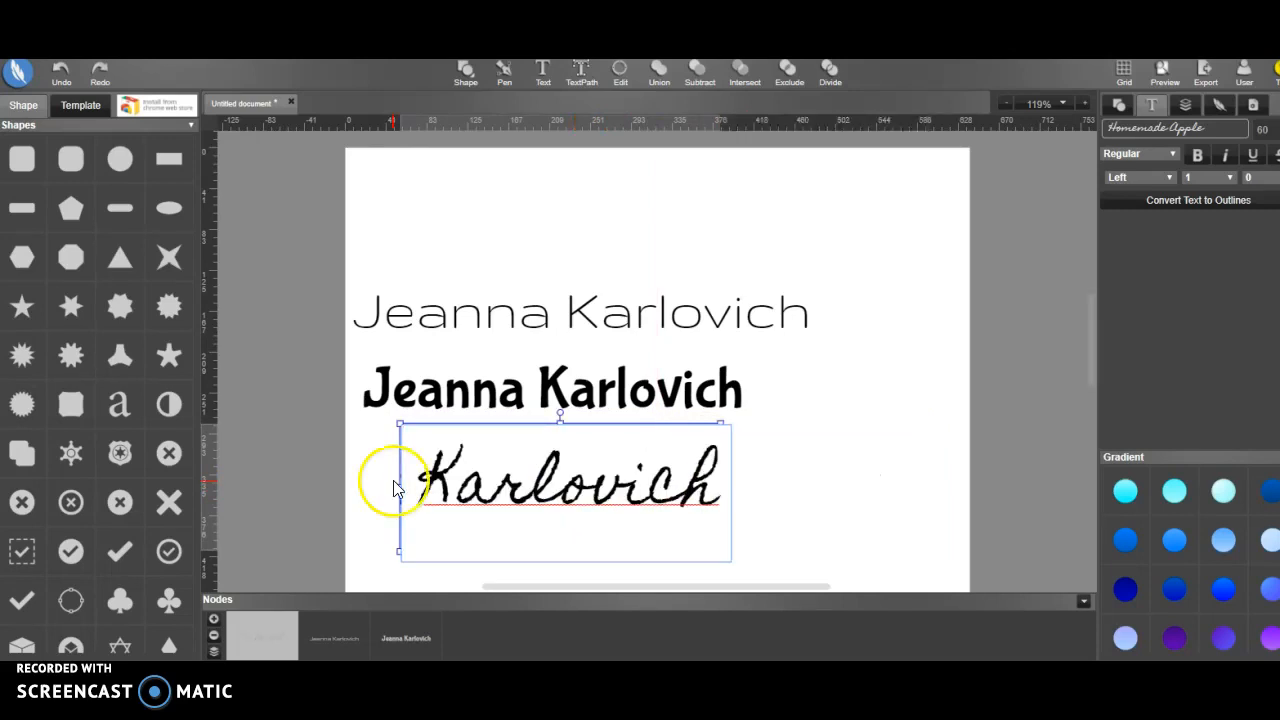
pyautogui.moveTo(560, 486); pyautogui.dragTo(749, 466)
pyautogui.click(771, 460)
pyautogui.click(672, 457)
pyautogui.moveTo(678, 434); pyautogui.dragTo(790, 423)
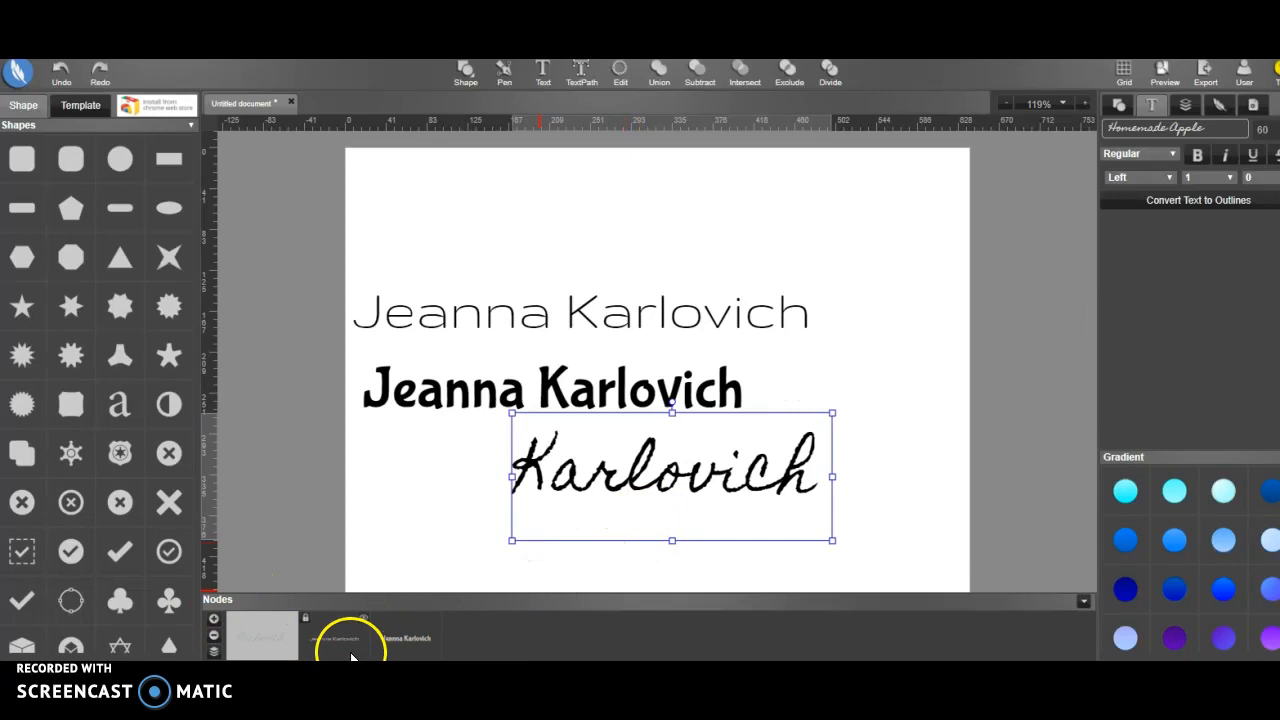
# Move the Gruppo name text directly above the Homemade Apple surname and delete the Bubblegum Sans text
pyautogui.moveTo(666, 293); pyautogui.dragTo(724, 196)
pyautogui.moveTo(638, 385); pyautogui.dragTo(726, 317)
pyautogui.moveTo(662, 489); pyautogui.dragTo(694, 420)
pyautogui.click(686, 318)
pyautogui.moveTo(686, 328); pyautogui.dragTo(512, 281)
pyautogui.moveTo(703, 228); pyautogui.dragTo(820, 355)
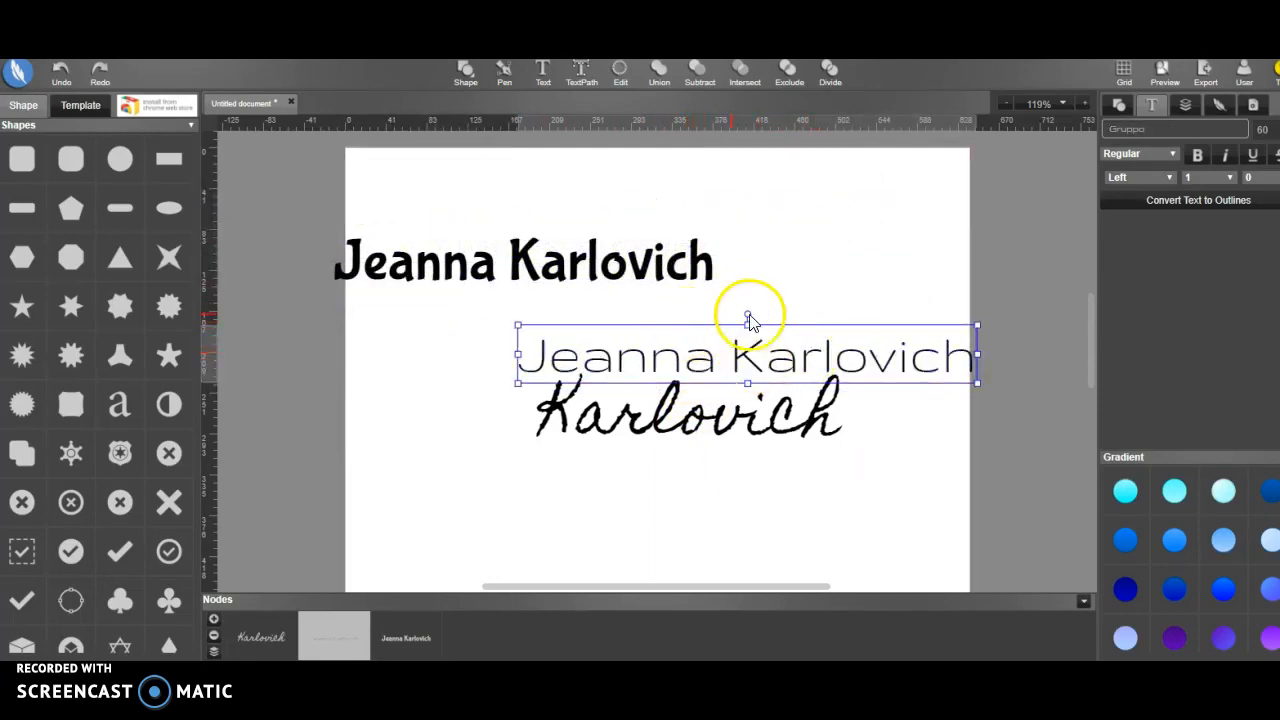
pyautogui.click(652, 270)
pyautogui.press('Delete')
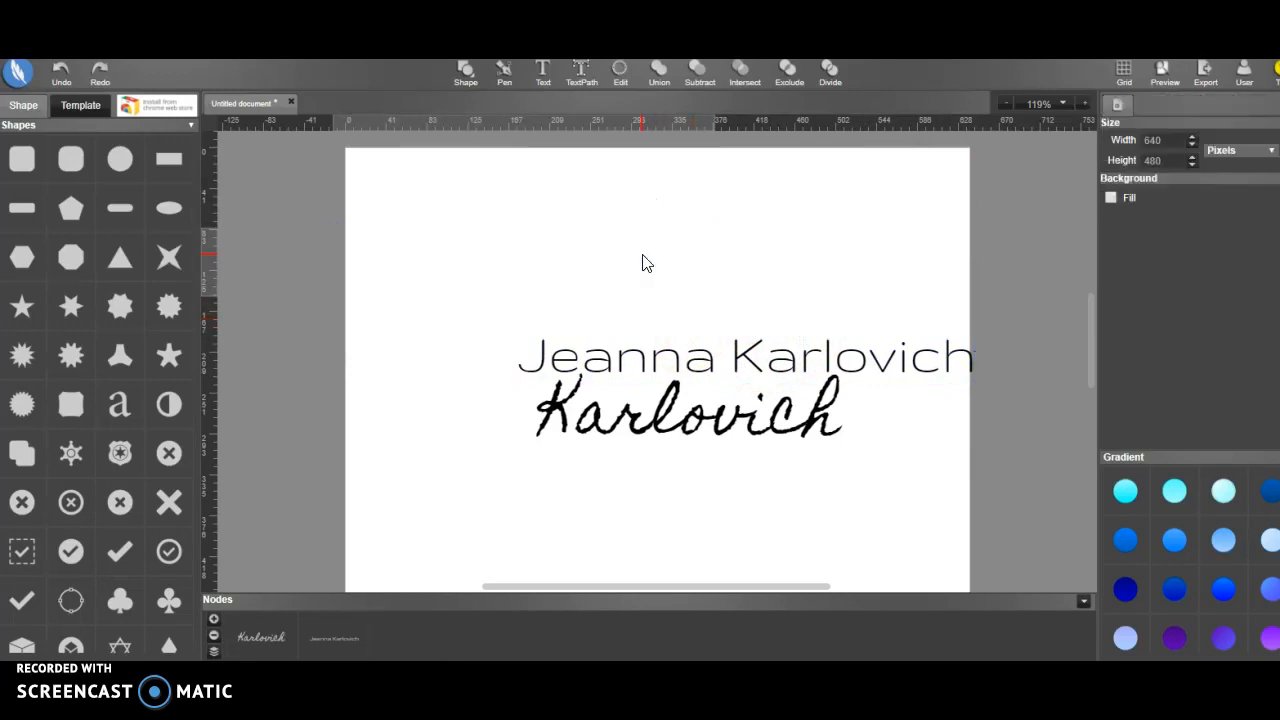
# Shift the Gruppo text slightly up and left and delete its surname, keeping only the first name
pyautogui.click(800, 349)
pyautogui.click(746, 366)
pyautogui.moveTo(746, 366); pyautogui.dragTo(728, 343)
pyautogui.doubleClick(800, 337)
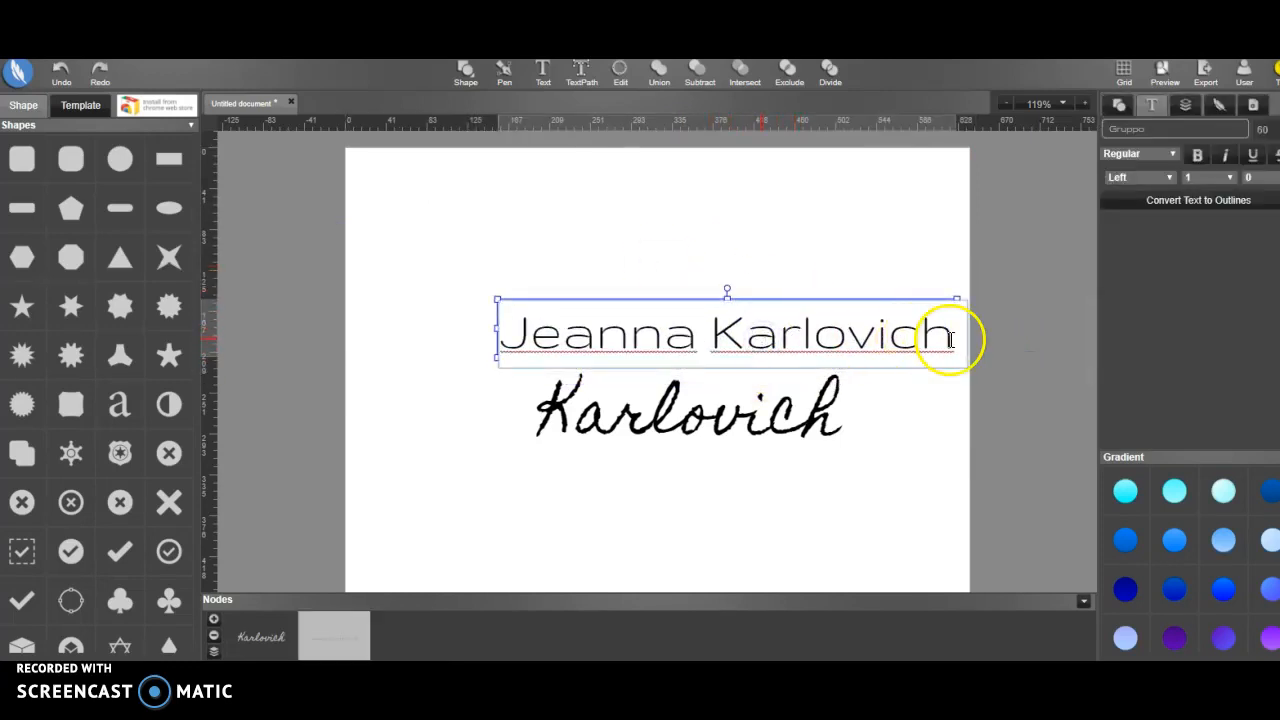
pyautogui.press('BackSpace')
pyautogui.press('BackSpace')
pyautogui.press('BackSpace')
pyautogui.press('BackSpace')
pyautogui.press('BackSpace')
pyautogui.press('BackSpace')
pyautogui.press('BackSpace')
pyautogui.press('BackSpace')
pyautogui.press('BackSpace')
pyautogui.press('BackSpace')
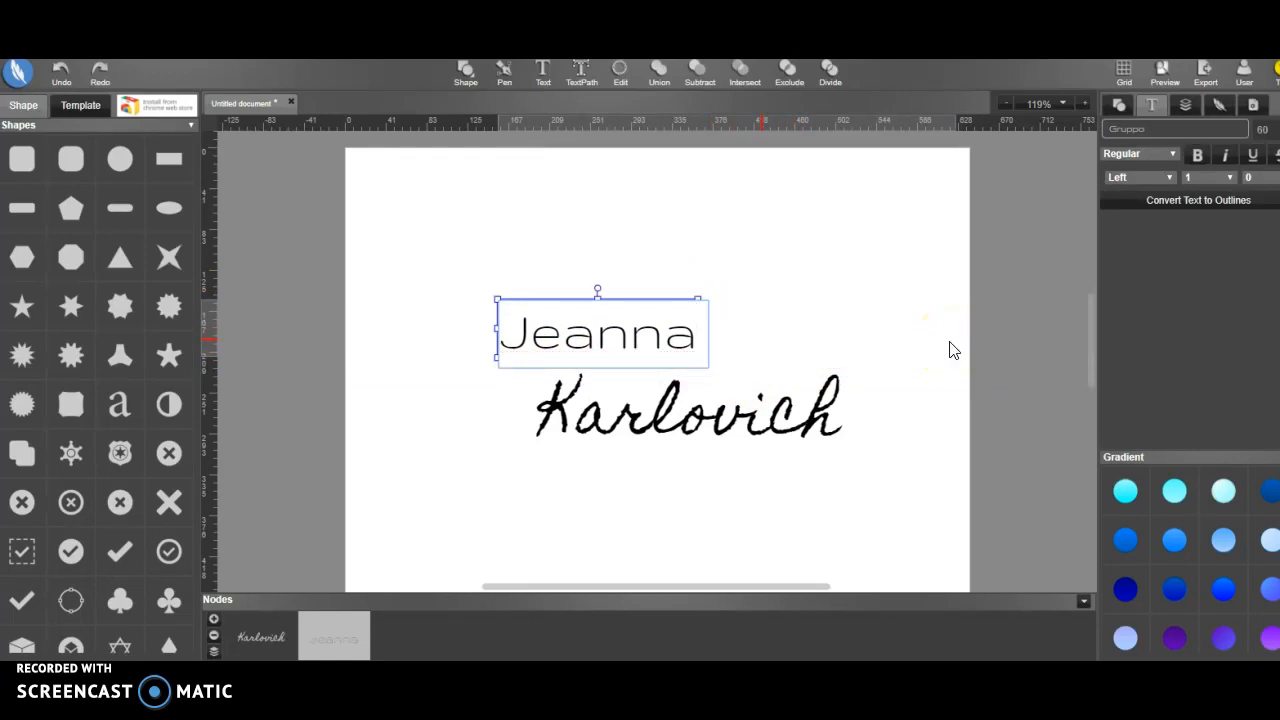
pyautogui.click(877, 347)
# Position the Gruppo first name and the Homemade Apple surname close together, with the surname tucked just beneath the first name
pyautogui.moveTo(688, 422); pyautogui.dragTo(686, 381)
pyautogui.click(334, 636)
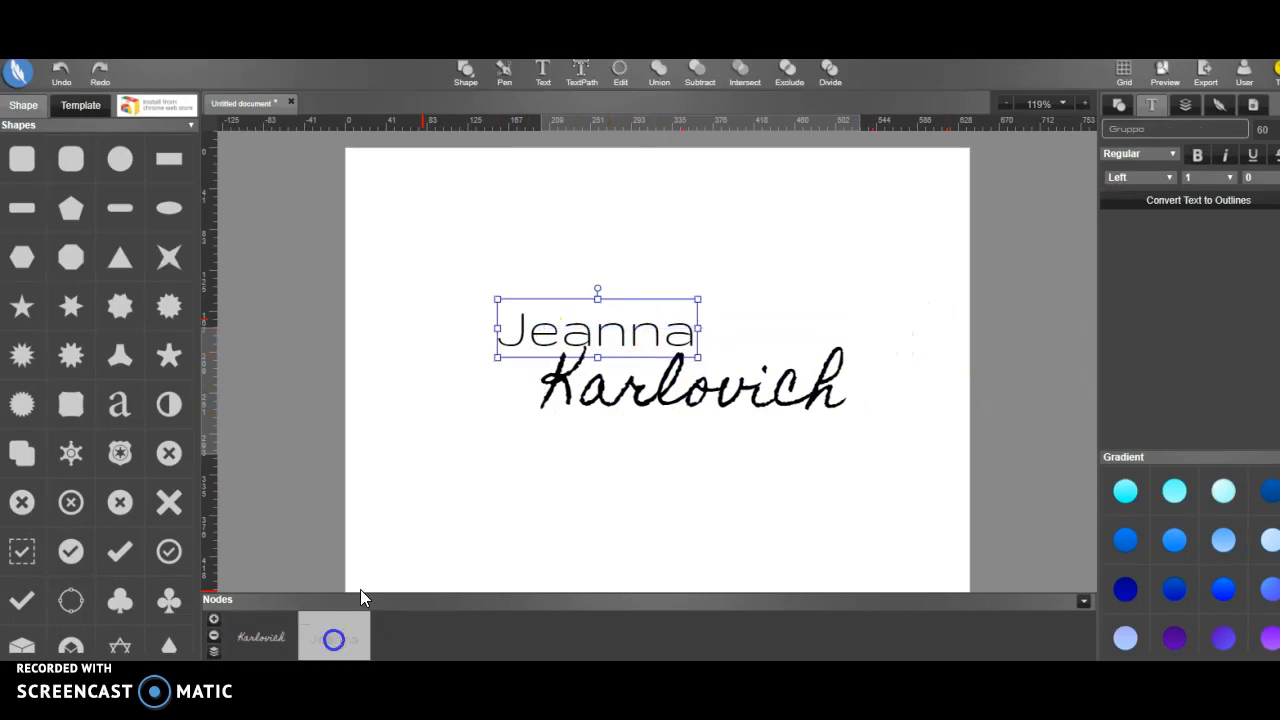
pyautogui.moveTo(560, 337); pyautogui.dragTo(557, 319)
pyautogui.moveTo(663, 409); pyautogui.dragTo(650, 374)
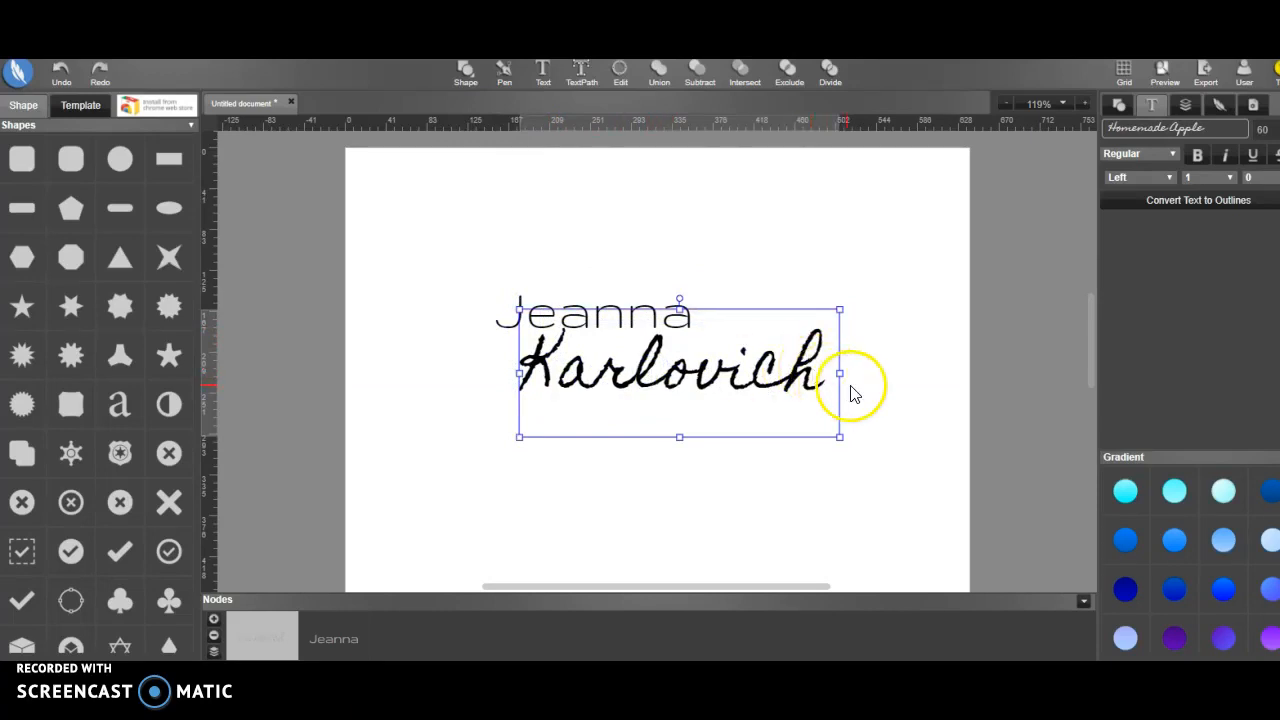
# Colour the Homemade Apple surname with the dark red gradient after trying a light cyan one
pyautogui.click(1176, 494)
pyautogui.scroll(-3, 1179, 491)
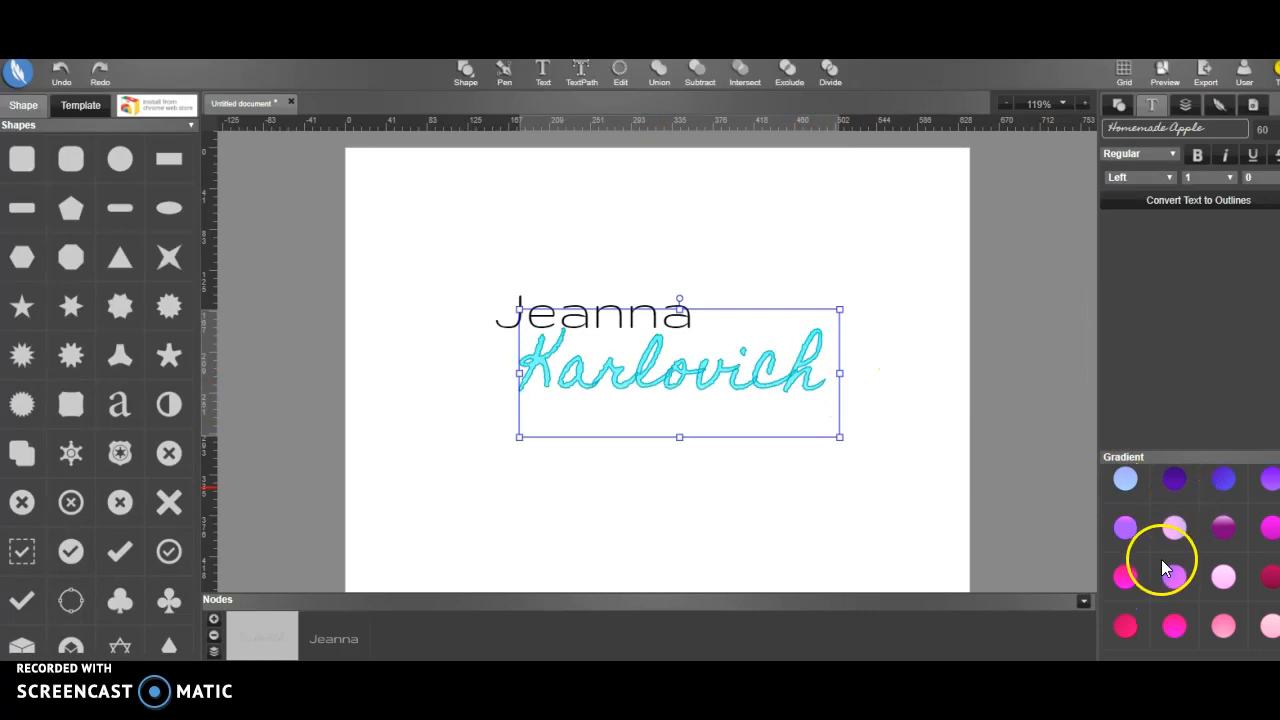
pyautogui.scroll(-10, 1189, 587)
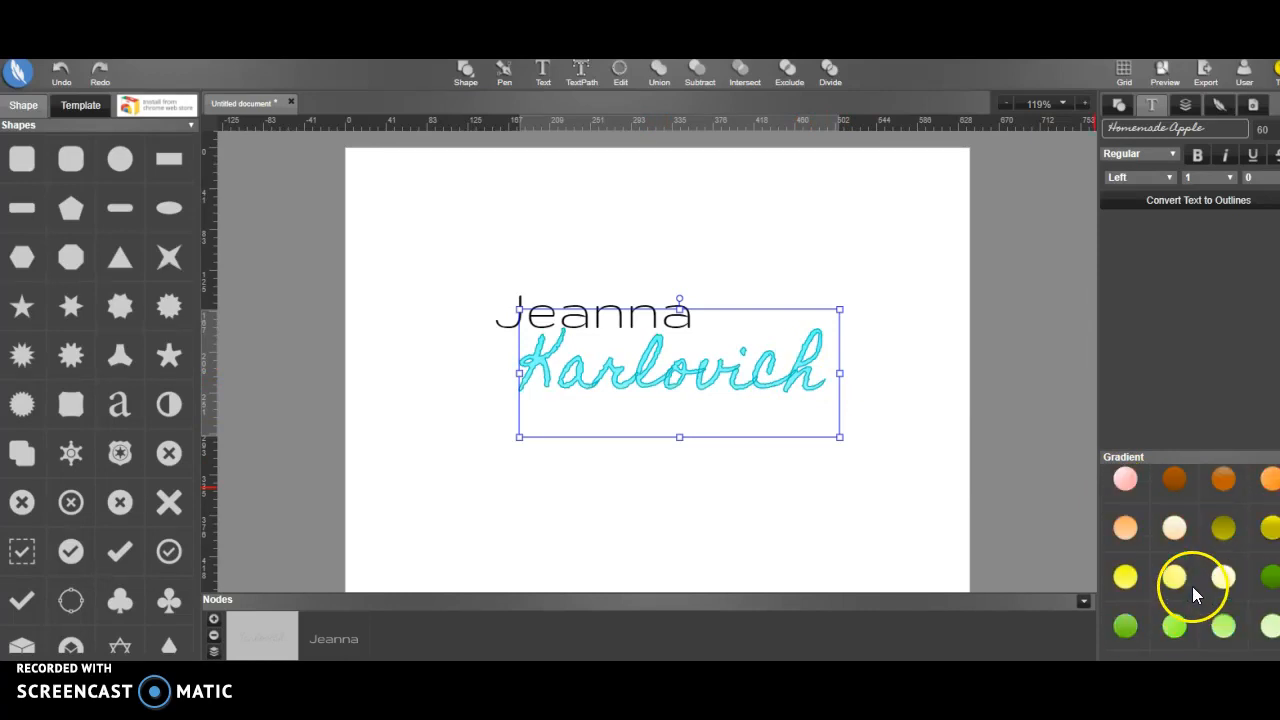
pyautogui.click(1128, 591)
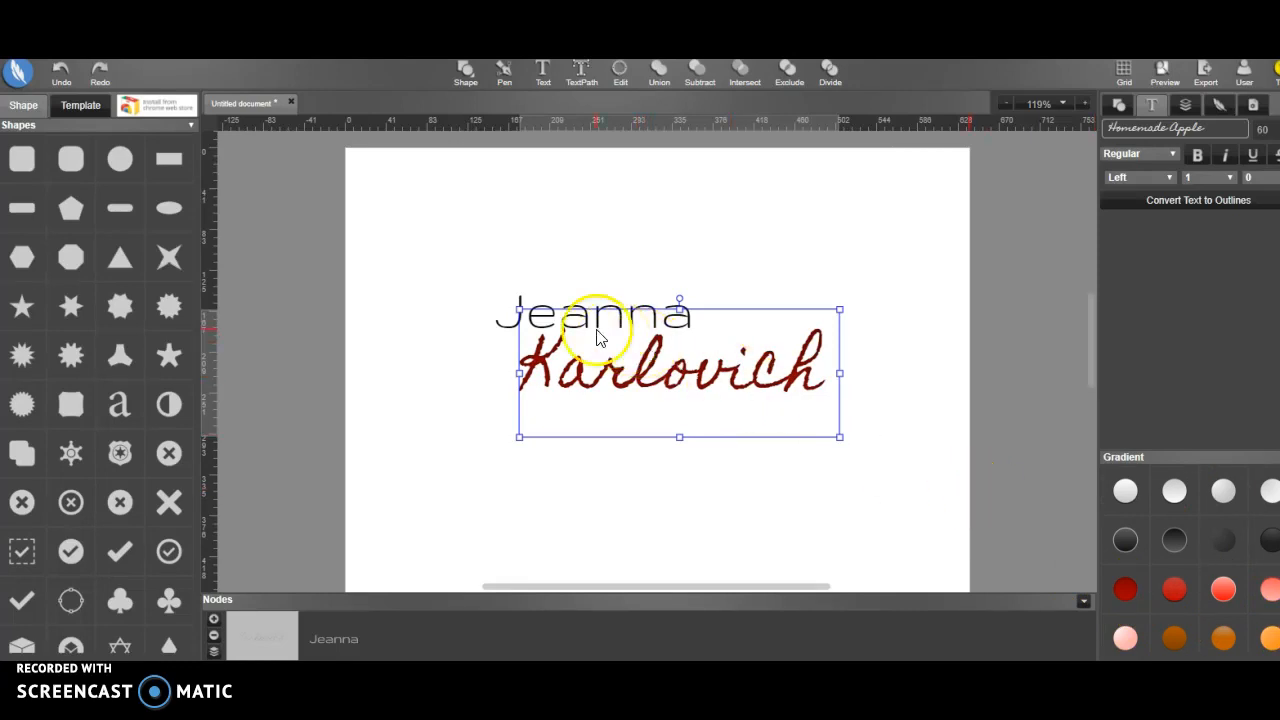
# Colour the Gruppo first name with the dark crimson-pink gradient and deselect it
pyautogui.click(337, 638)
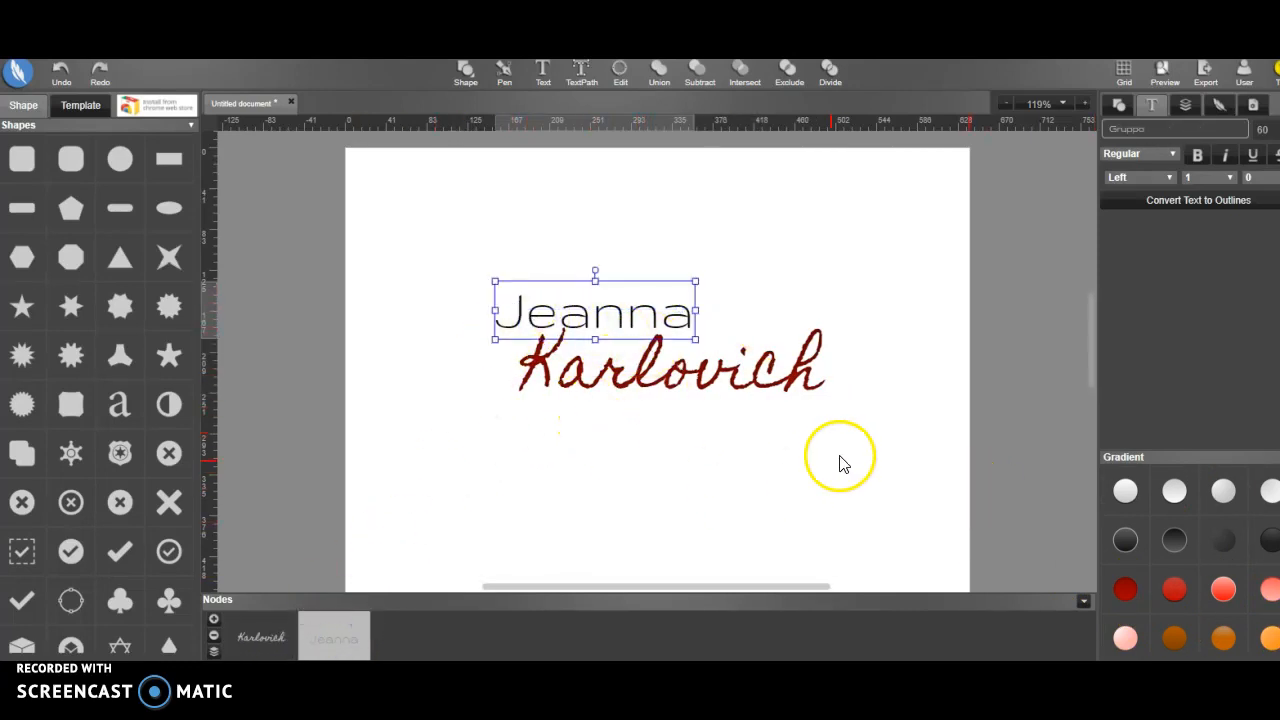
pyautogui.scroll(-3, 1206, 566)
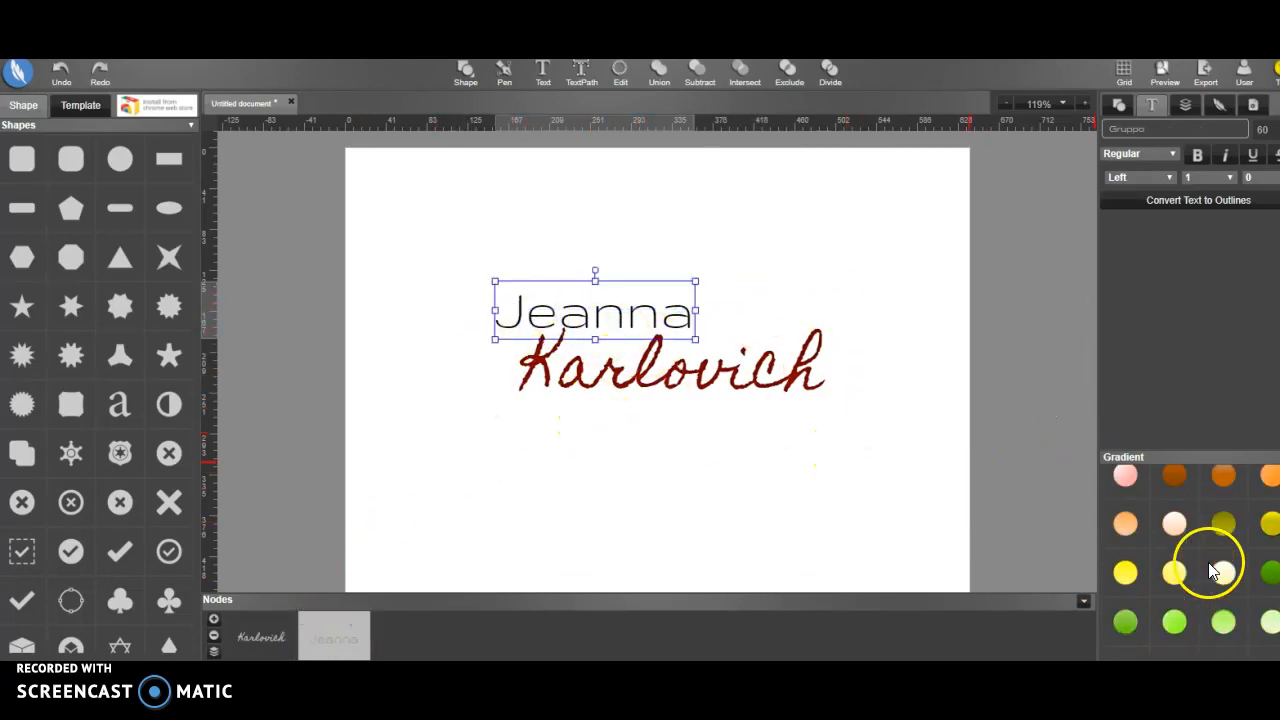
pyautogui.scroll(-2, 1210, 622)
pyautogui.scroll(-3, 1180, 605)
pyautogui.scroll(5, 1180, 607)
pyautogui.scroll(2, 1223, 604)
pyautogui.scroll(-6, 1238, 604)
pyautogui.click(1268, 580)
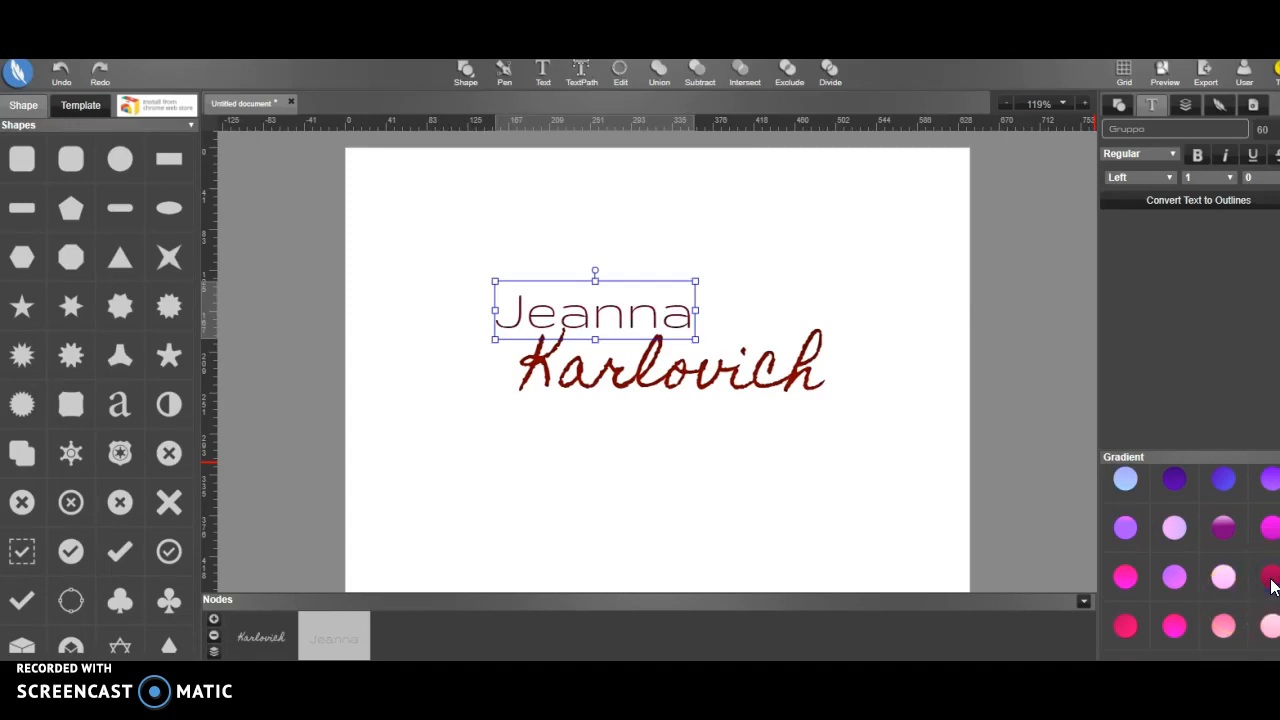
pyautogui.click(715, 505)
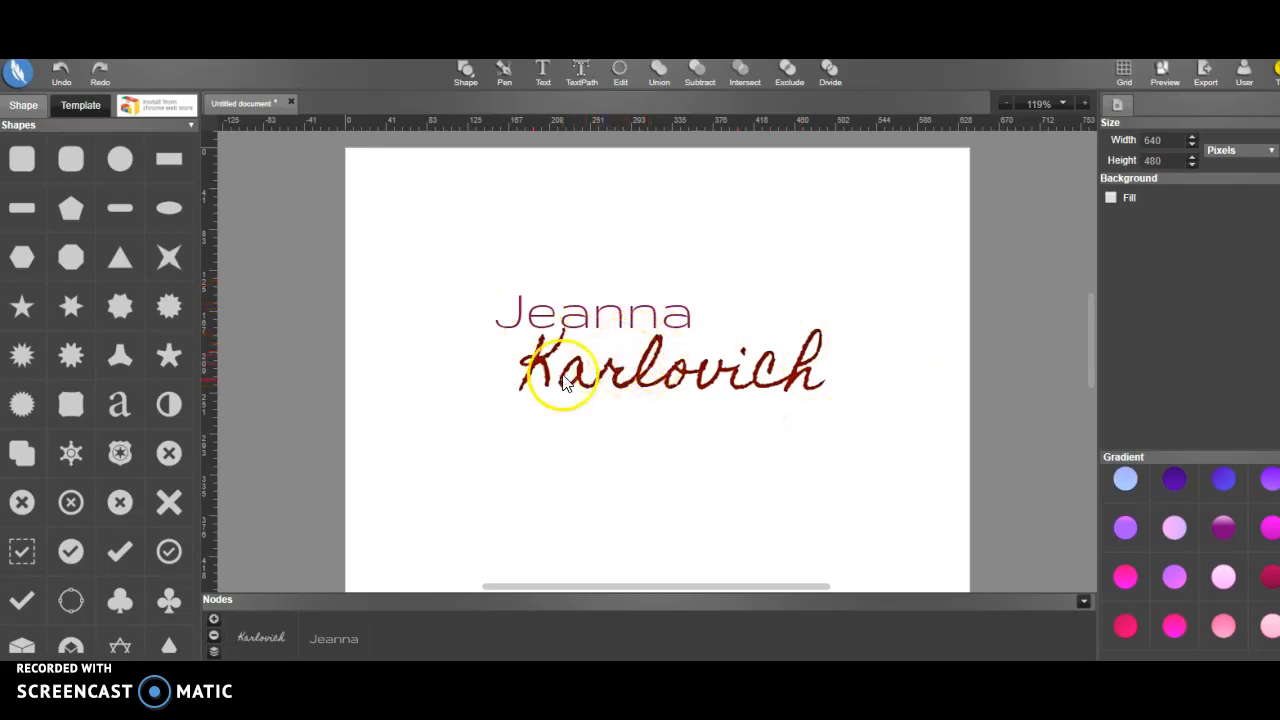
# Add the mouse-head shape from the shape library to the canvas
pyautogui.scroll(-1, 125, 390)
pyautogui.scroll(2, 125, 385)
pyautogui.scroll(-7, 128, 385)
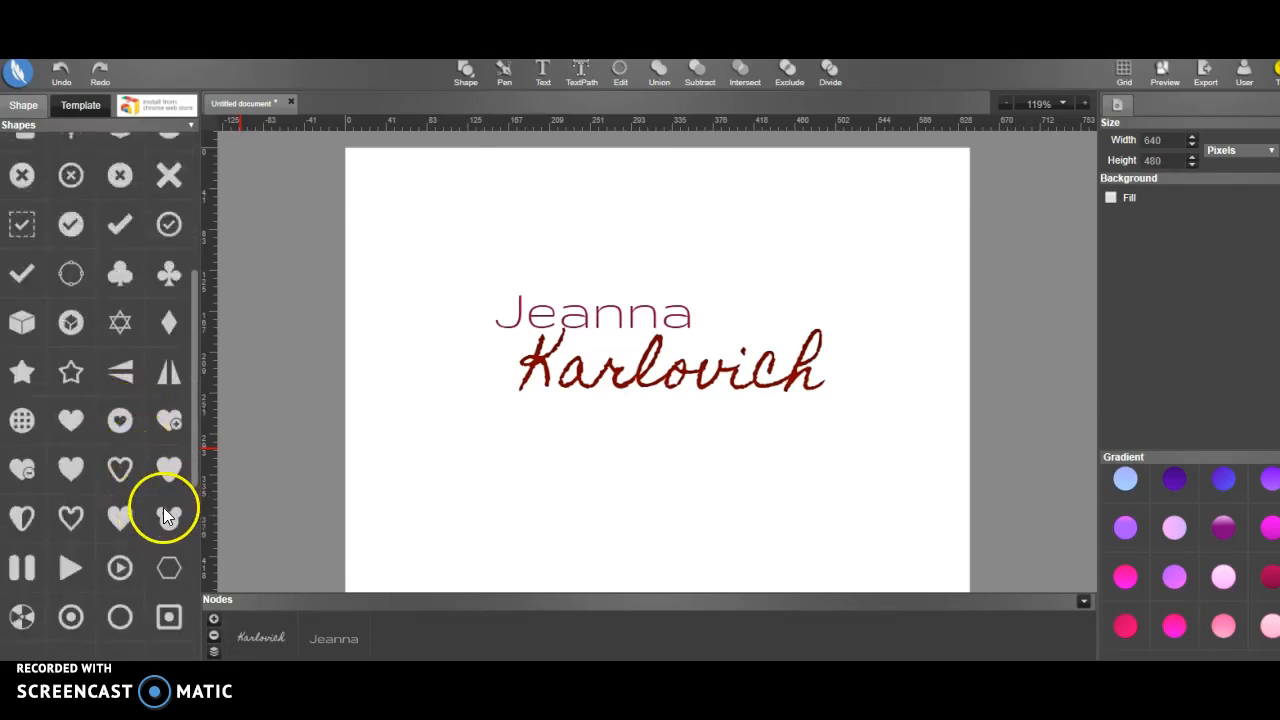
pyautogui.click(165, 512)
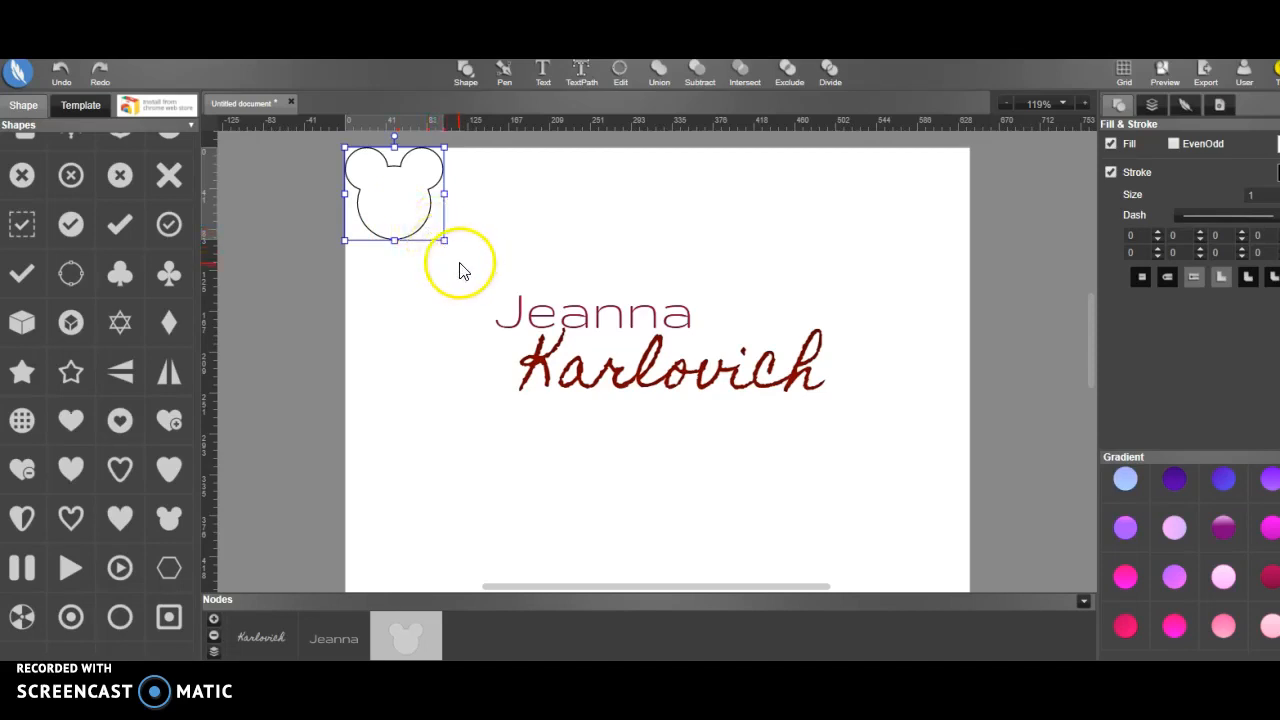
# Enlarge the mouse-head shape to nearly the full canvas height and centre it over the name texts
pyautogui.moveTo(445, 242)
pyautogui.mouseDown()
pyautogui.moveTo(614, 425)
pyautogui.moveTo(646, 471)
pyautogui.moveTo(677, 574)
pyautogui.moveTo(436, 250)
pyautogui.mouseUp()
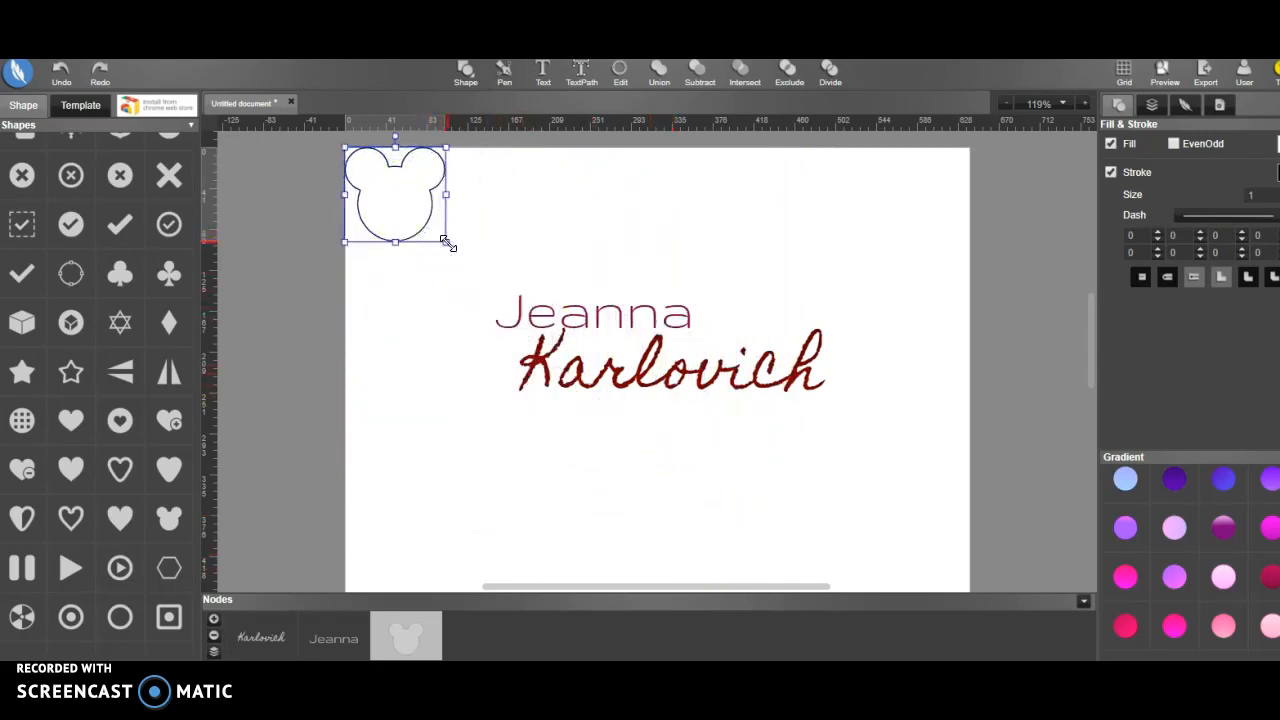
pyautogui.moveTo(446, 242); pyautogui.dragTo(688, 568)
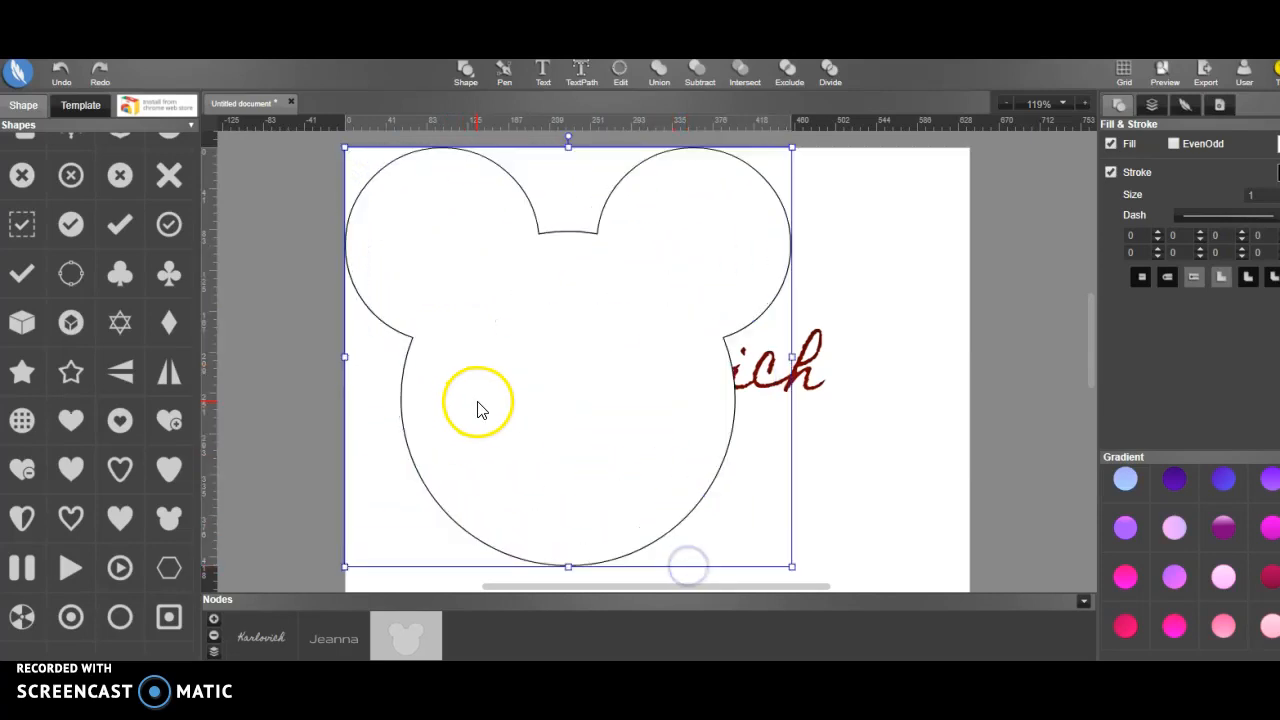
pyautogui.moveTo(487, 445); pyautogui.dragTo(582, 443)
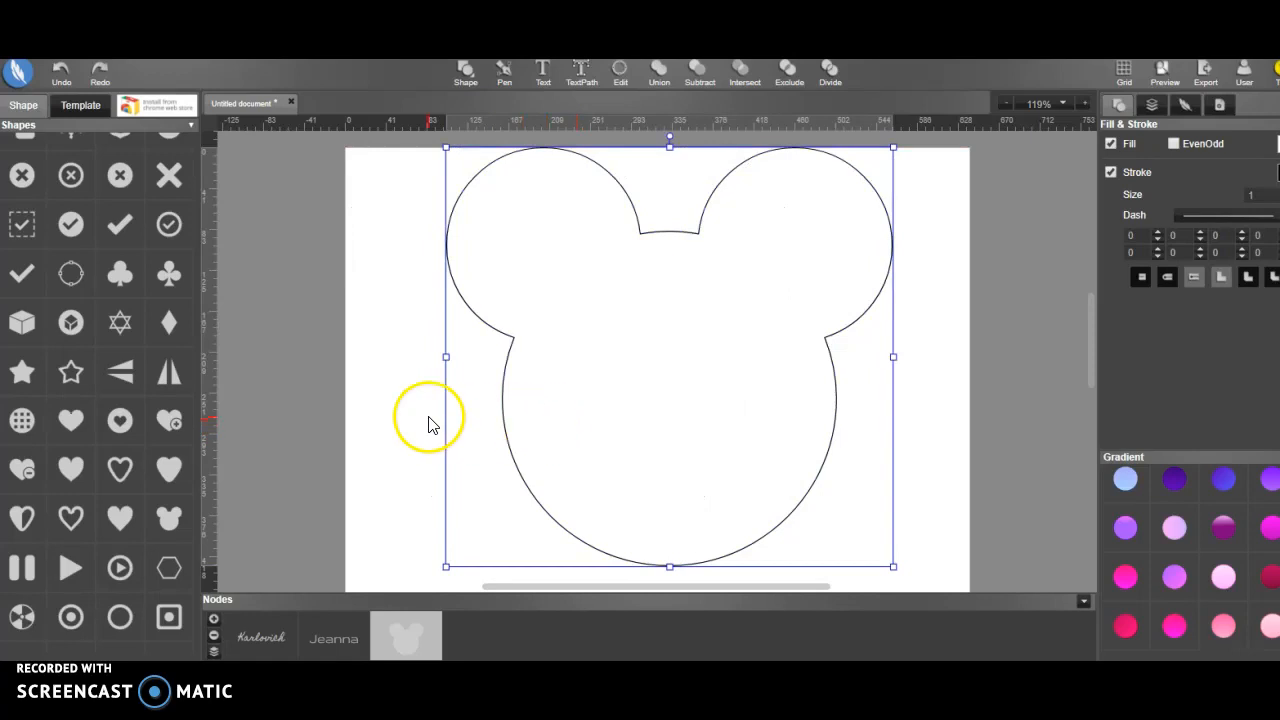
pyautogui.moveTo(663, 400); pyautogui.dragTo(666, 405)
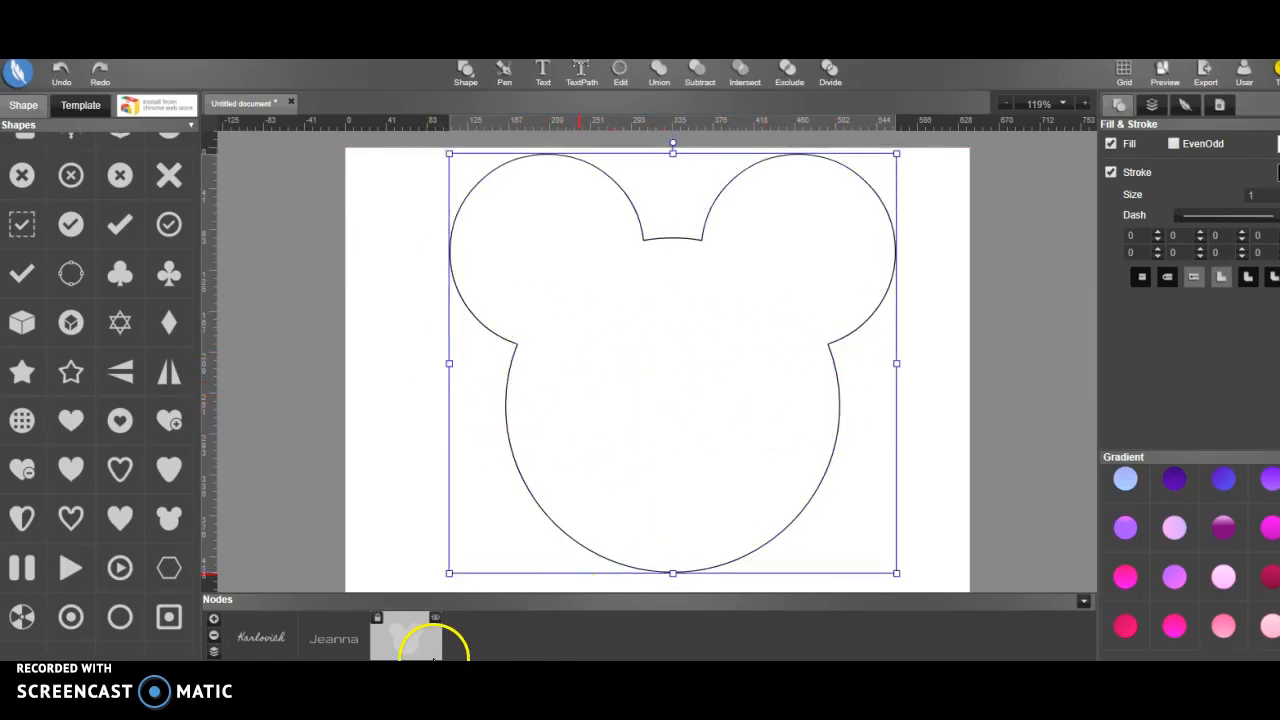
# Bring the surname and the first name texts to the front, above the mouse-head shape
pyautogui.click(265, 640)
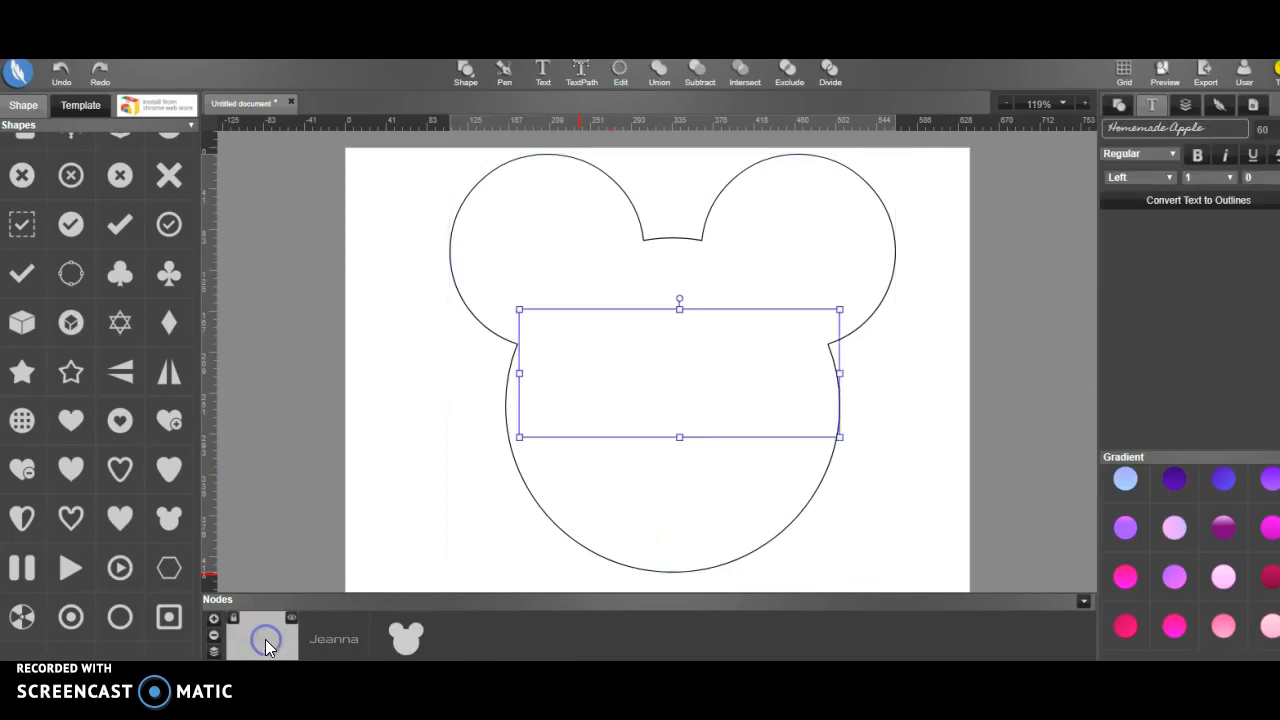
pyautogui.rightClick(213, 652)
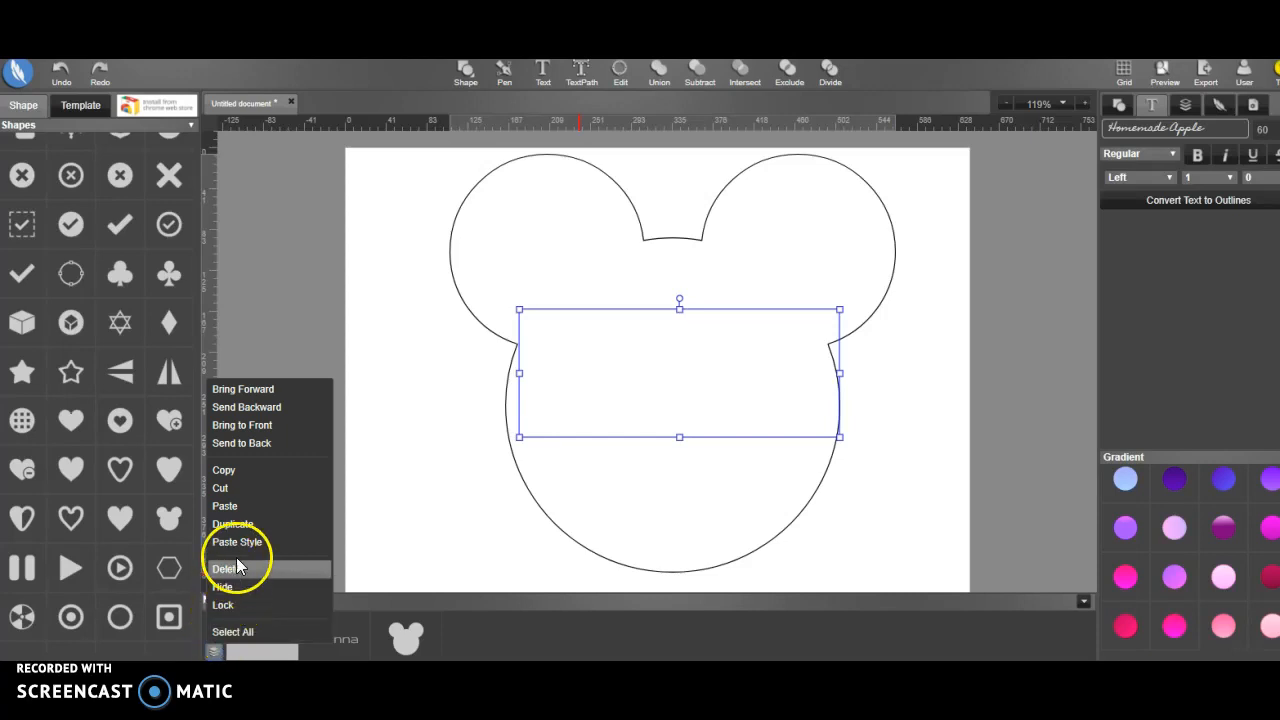
pyautogui.click(266, 432)
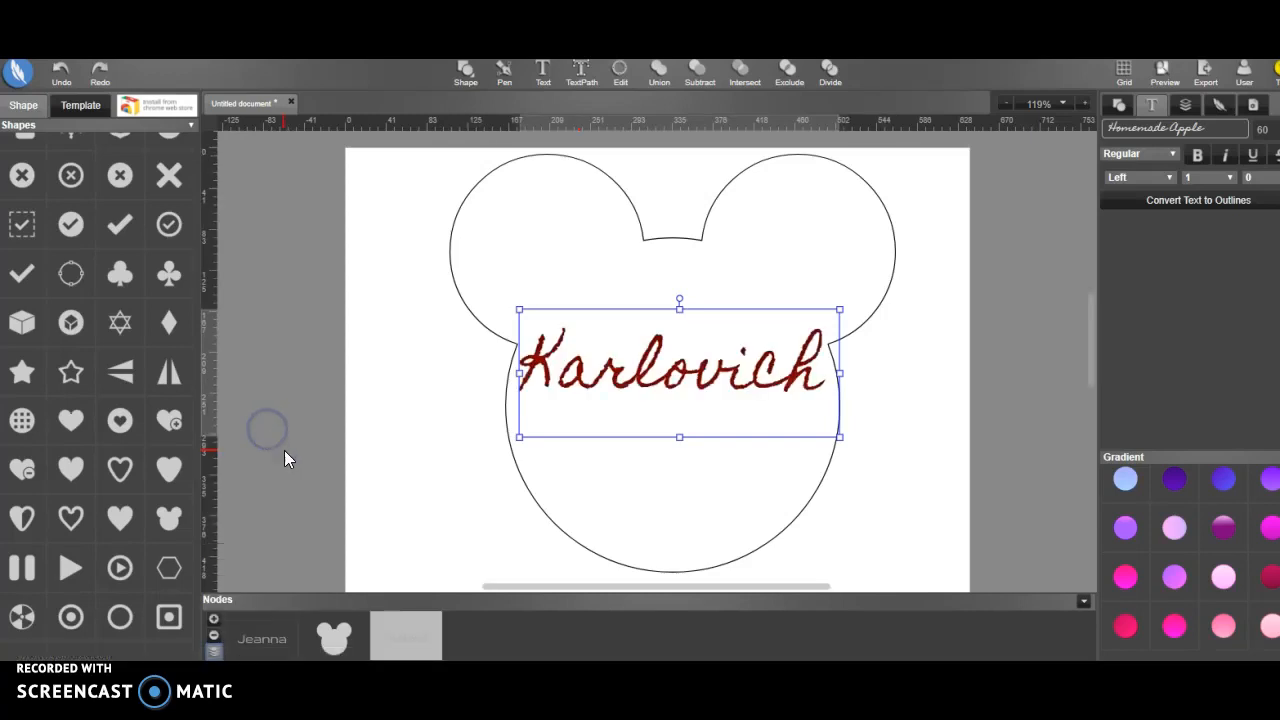
pyautogui.click(255, 641)
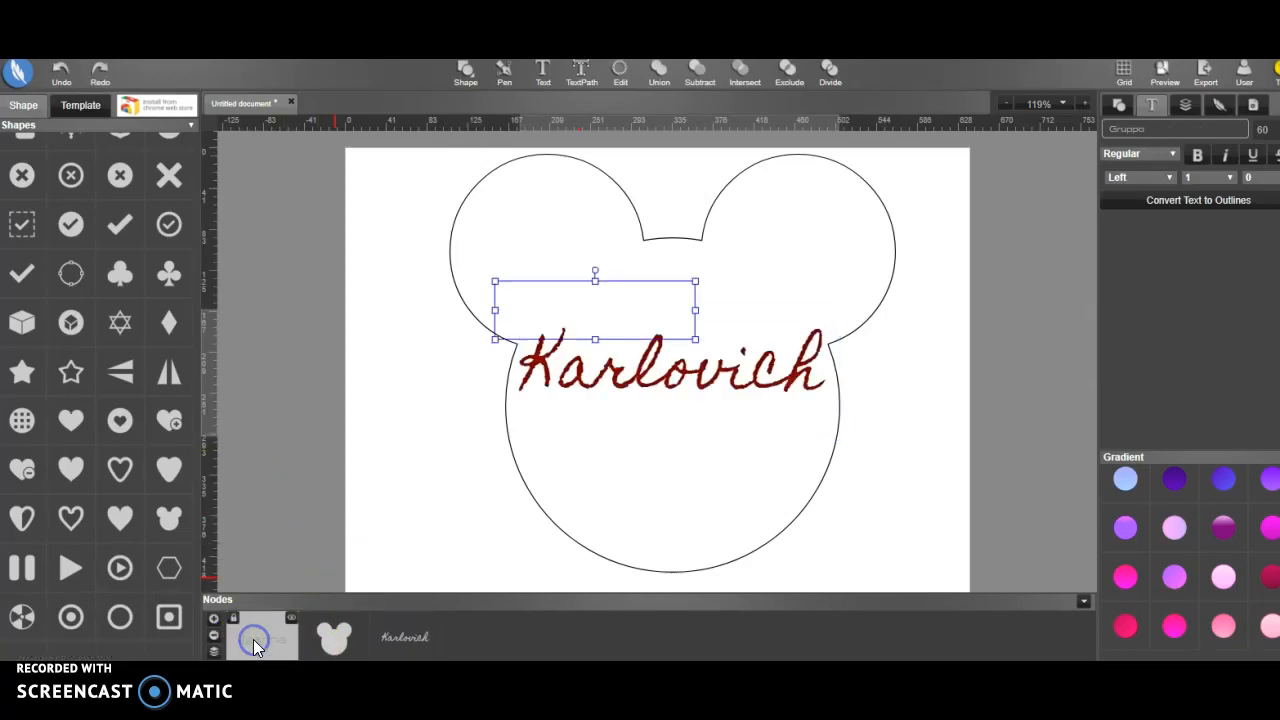
pyautogui.rightClick(252, 641)
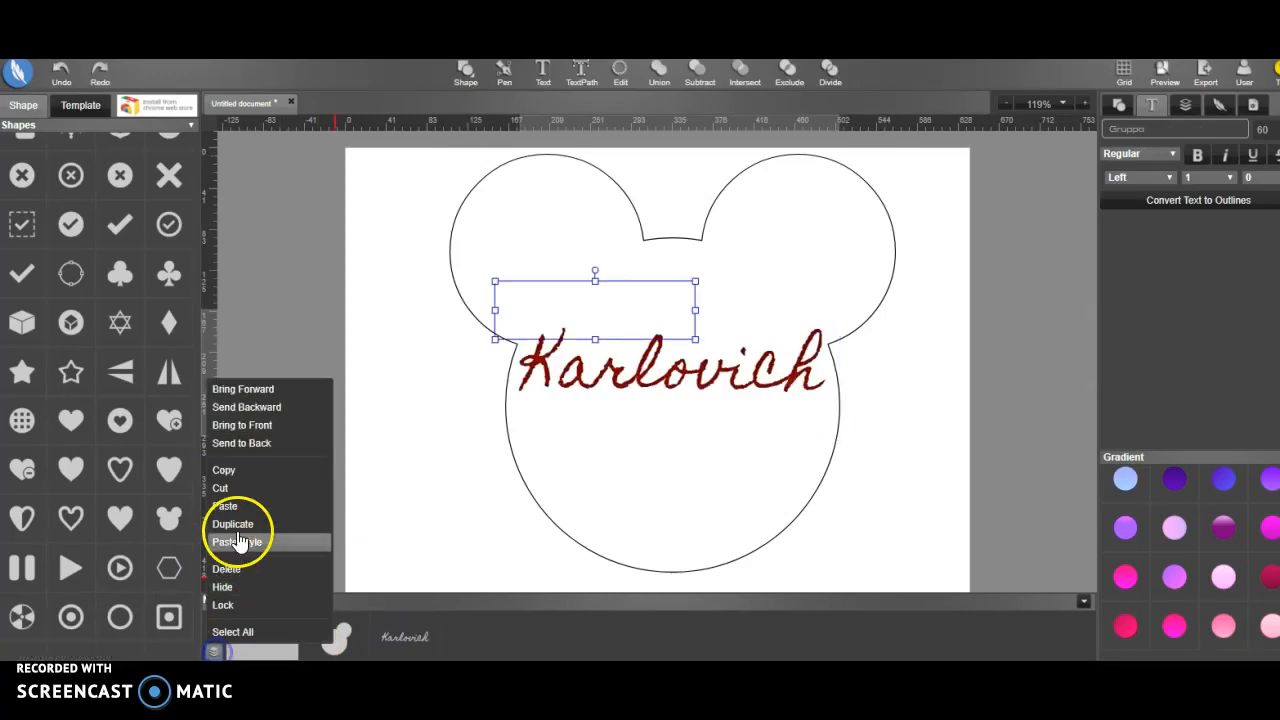
pyautogui.click(272, 426)
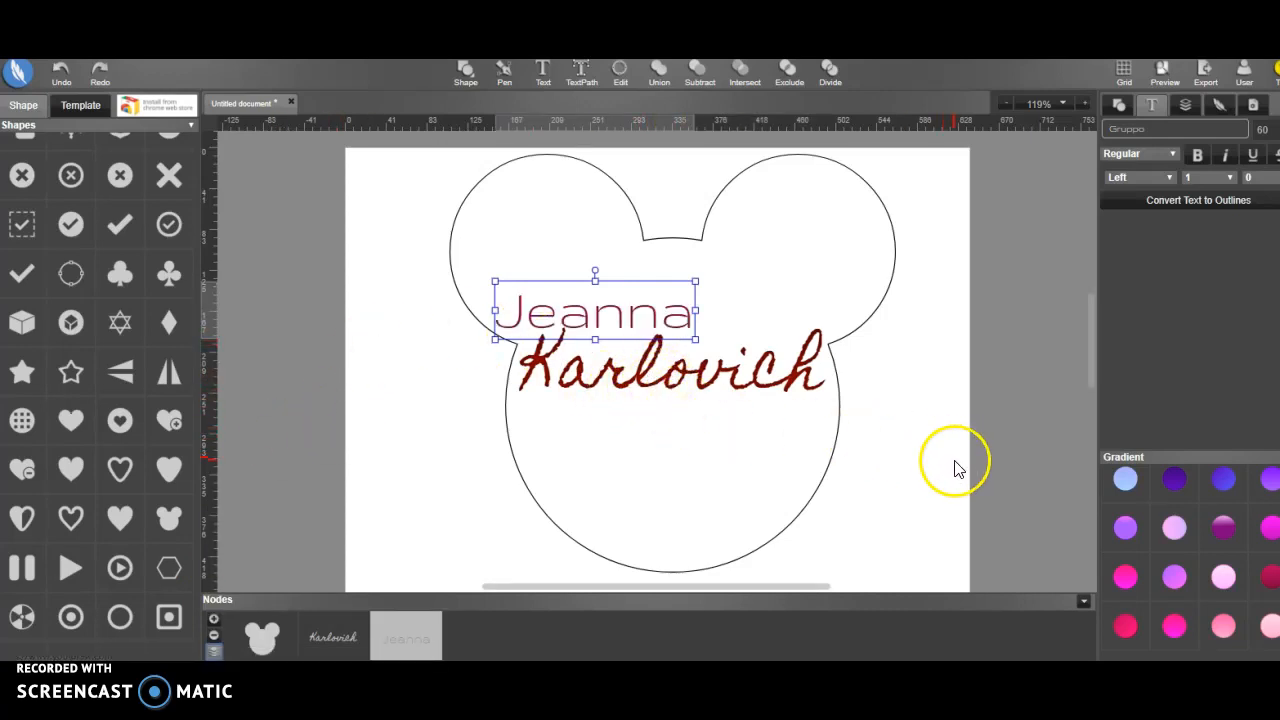
# Move the surname and the first name down into the face area of the mouse-head shape
pyautogui.moveTo(729, 372); pyautogui.dragTo(737, 420)
pyautogui.click(648, 318)
pyautogui.moveTo(648, 318); pyautogui.dragTo(665, 366)
# Shrink the surname to fit inside the mouse face and realign the first name just above it
pyautogui.click(695, 425)
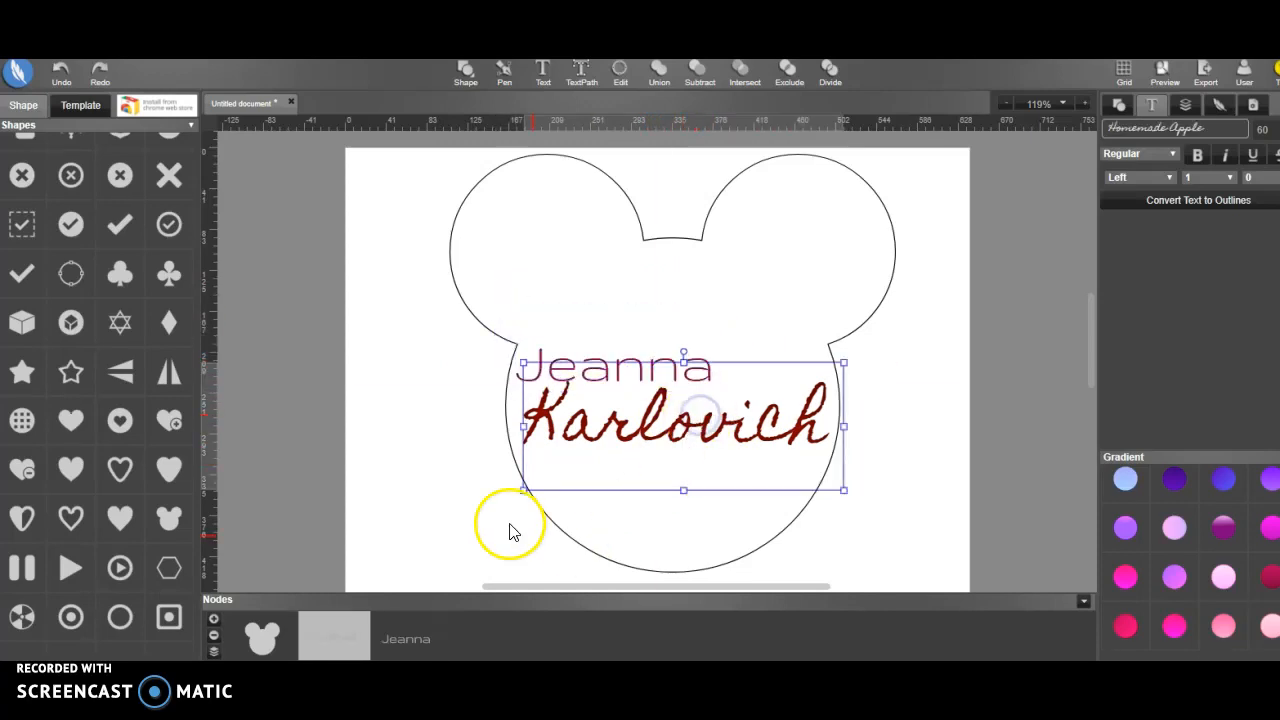
pyautogui.moveTo(523, 490); pyautogui.dragTo(565, 460)
pyautogui.click(666, 420)
pyautogui.moveTo(693, 415); pyautogui.dragTo(685, 417)
pyautogui.click(637, 366)
pyautogui.moveTo(637, 366)
pyautogui.mouseDown()
pyautogui.moveTo(654, 368)
pyautogui.moveTo(643, 366)
pyautogui.mouseUp()
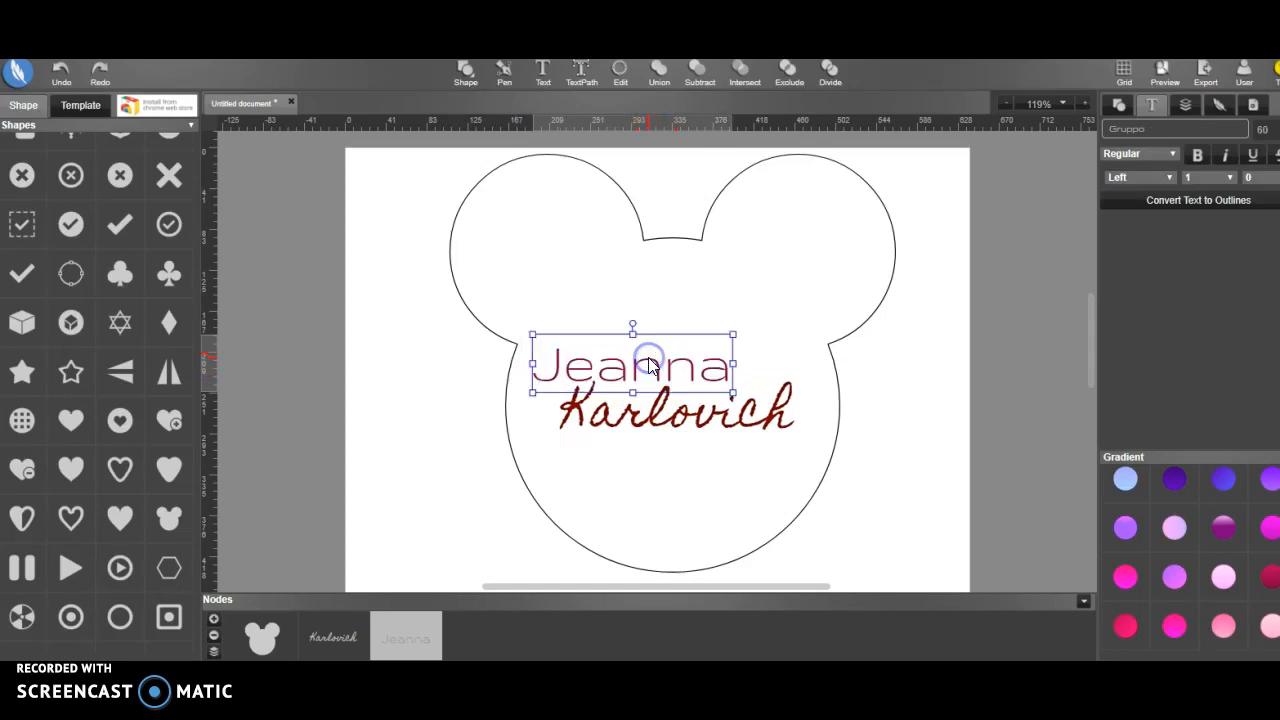
# Make the mouse-head shape slightly smaller and reposition it around the name
pyautogui.click(811, 246)
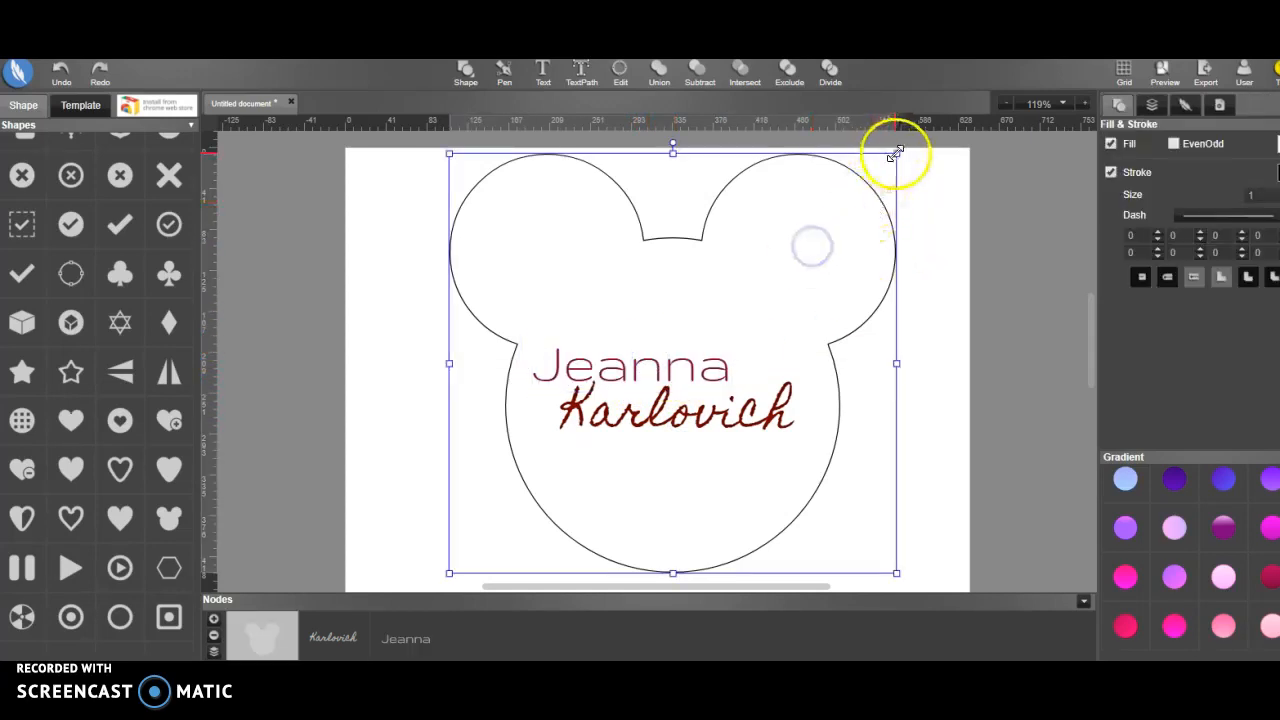
pyautogui.moveTo(896, 154); pyautogui.dragTo(856, 197)
pyautogui.moveTo(683, 323)
pyautogui.mouseDown()
pyautogui.moveTo(705, 327)
pyautogui.moveTo(689, 326)
pyautogui.mouseUp()
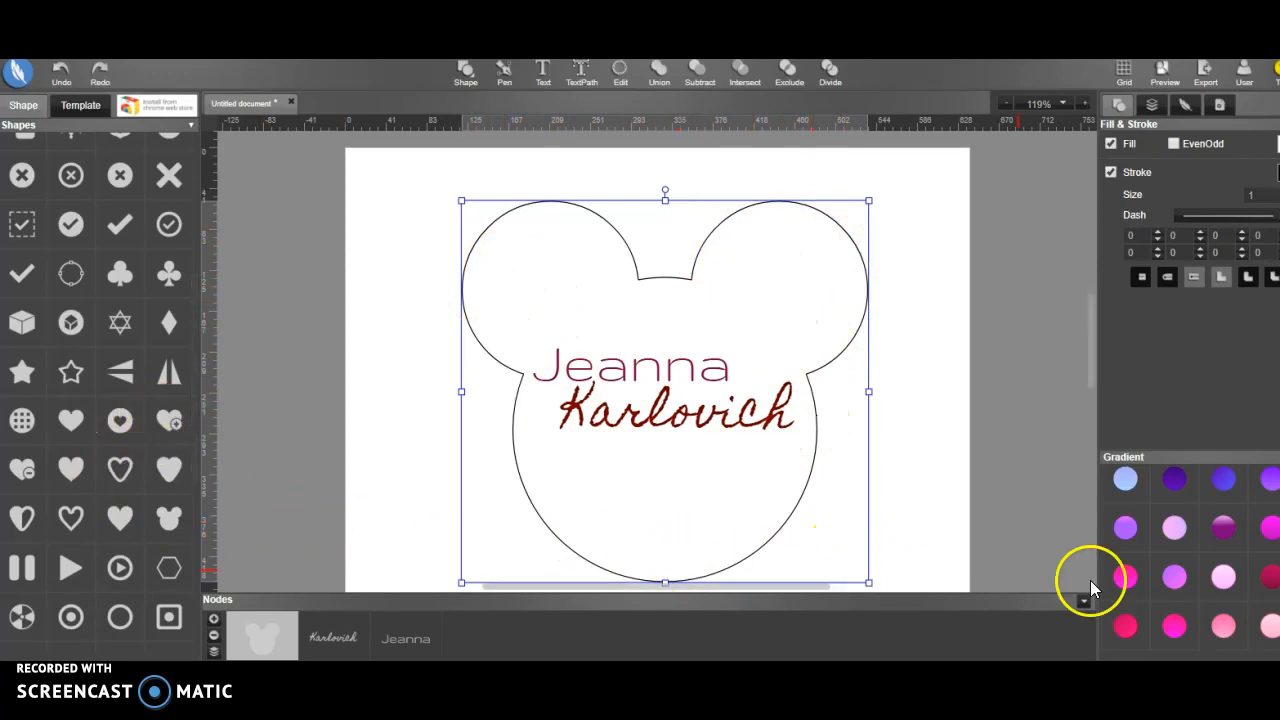
# Try cyan, pale blue and mint green gradients on the mouse-head shape
pyautogui.scroll(5, 1200, 570)
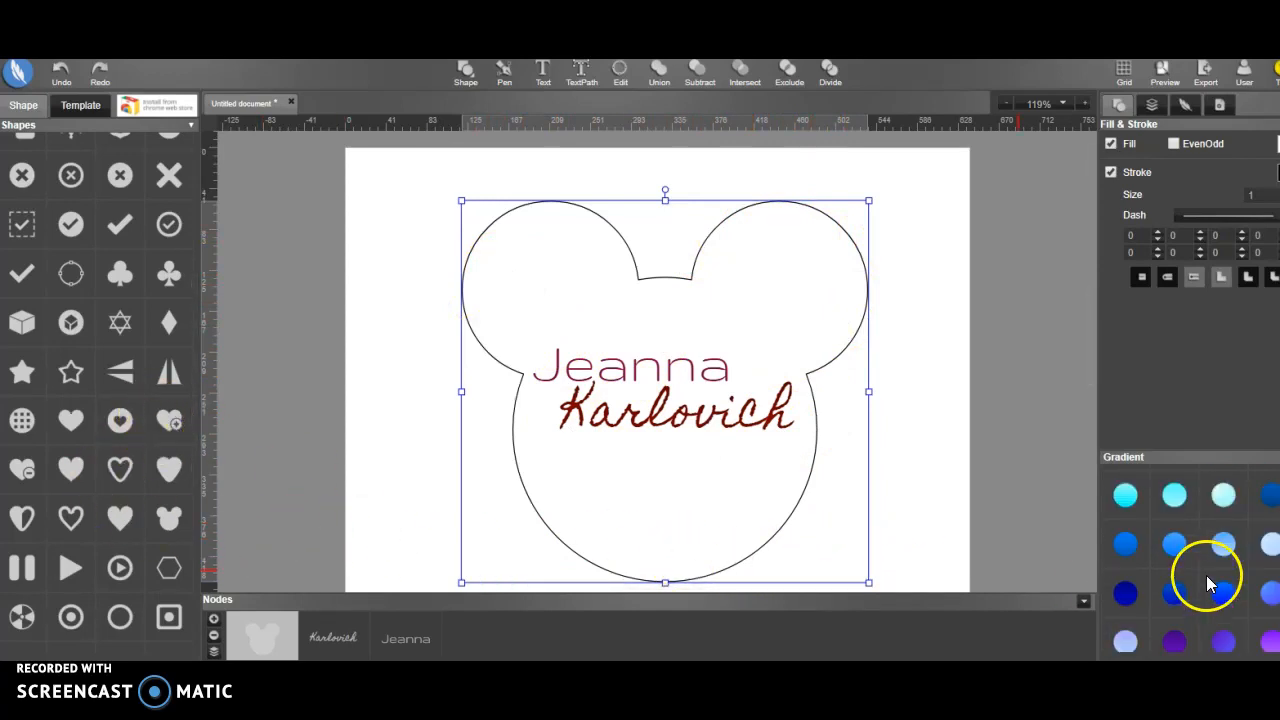
pyautogui.click(1127, 497)
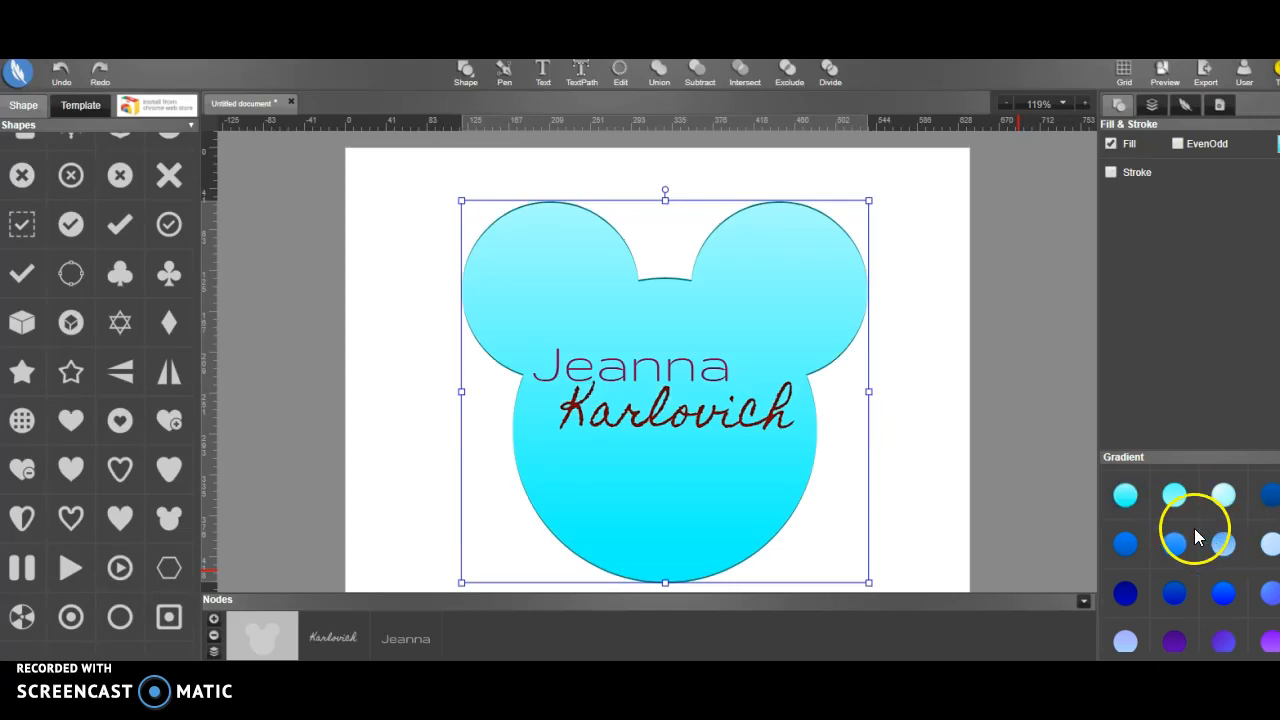
pyautogui.scroll(2, 1131, 526)
pyautogui.click(1224, 578)
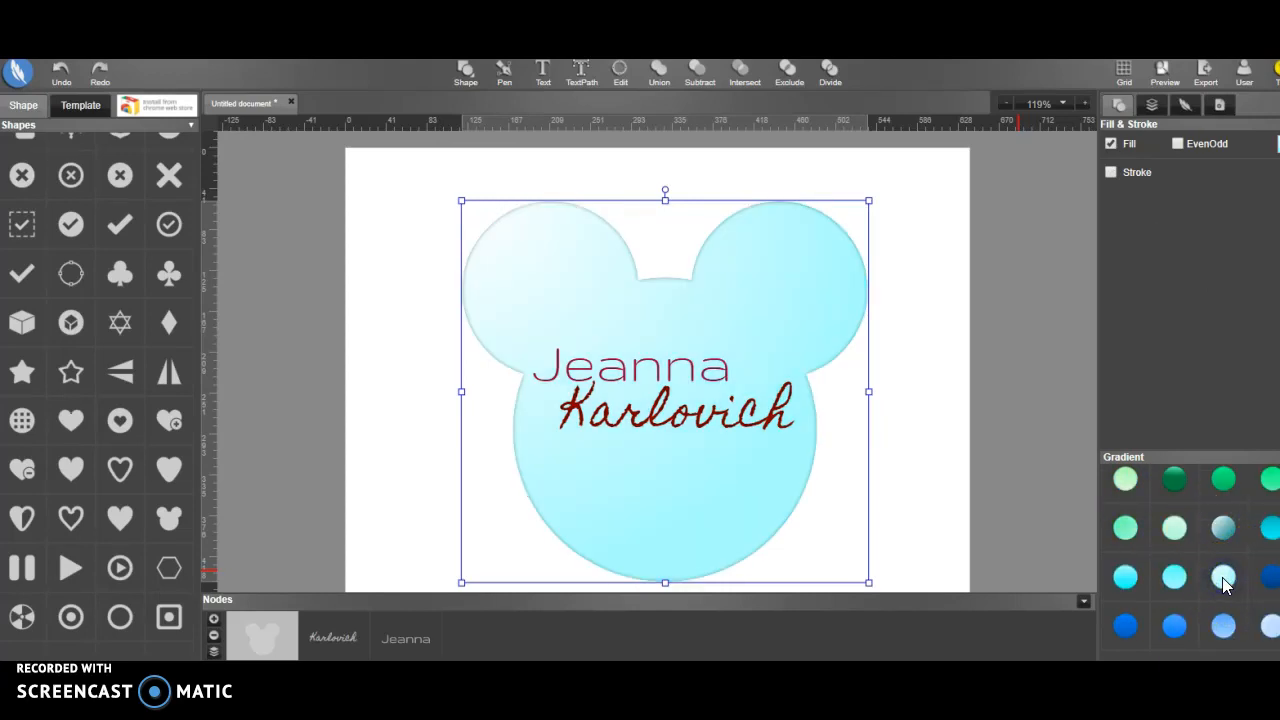
pyautogui.scroll(2, 1193, 577)
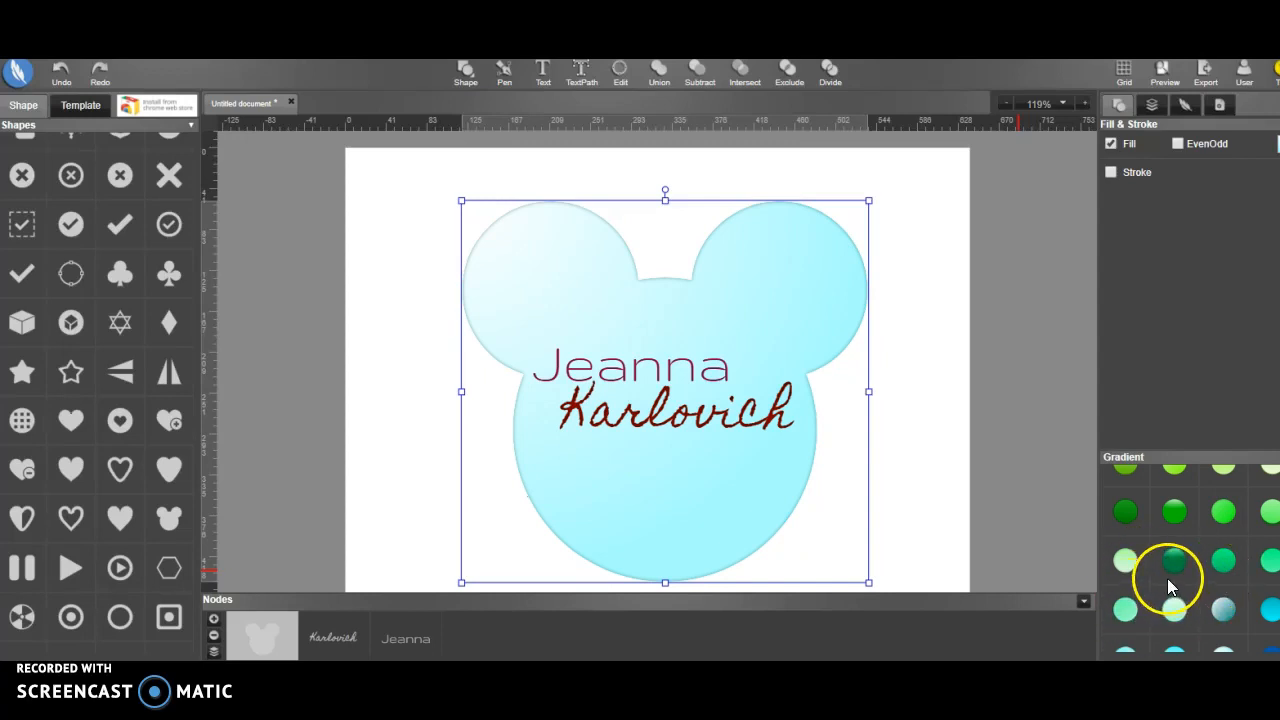
pyautogui.click(1127, 564)
pyautogui.click(1222, 612)
pyautogui.click(1172, 610)
pyautogui.scroll(3, 1206, 598)
pyautogui.scroll(3, 1206, 600)
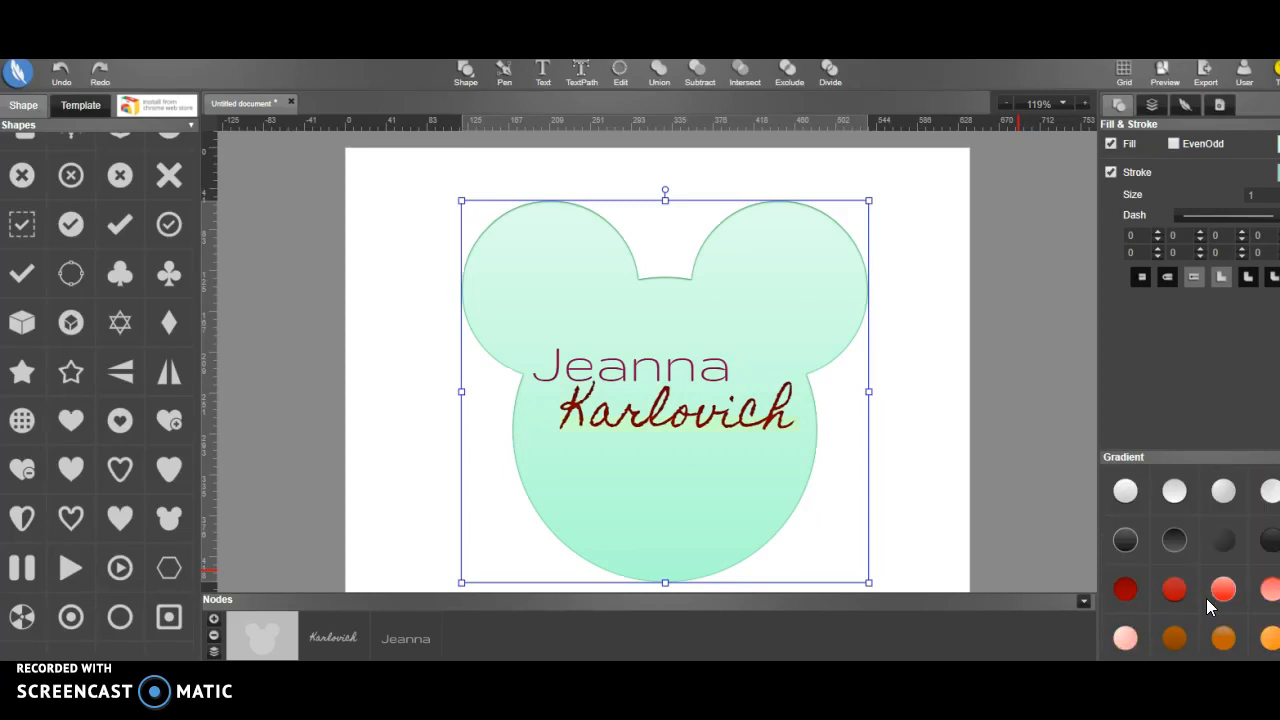
# Try the pale yellow gradient on the mouse-head shape and browse the other gradient swatches
pyautogui.click(1223, 508)
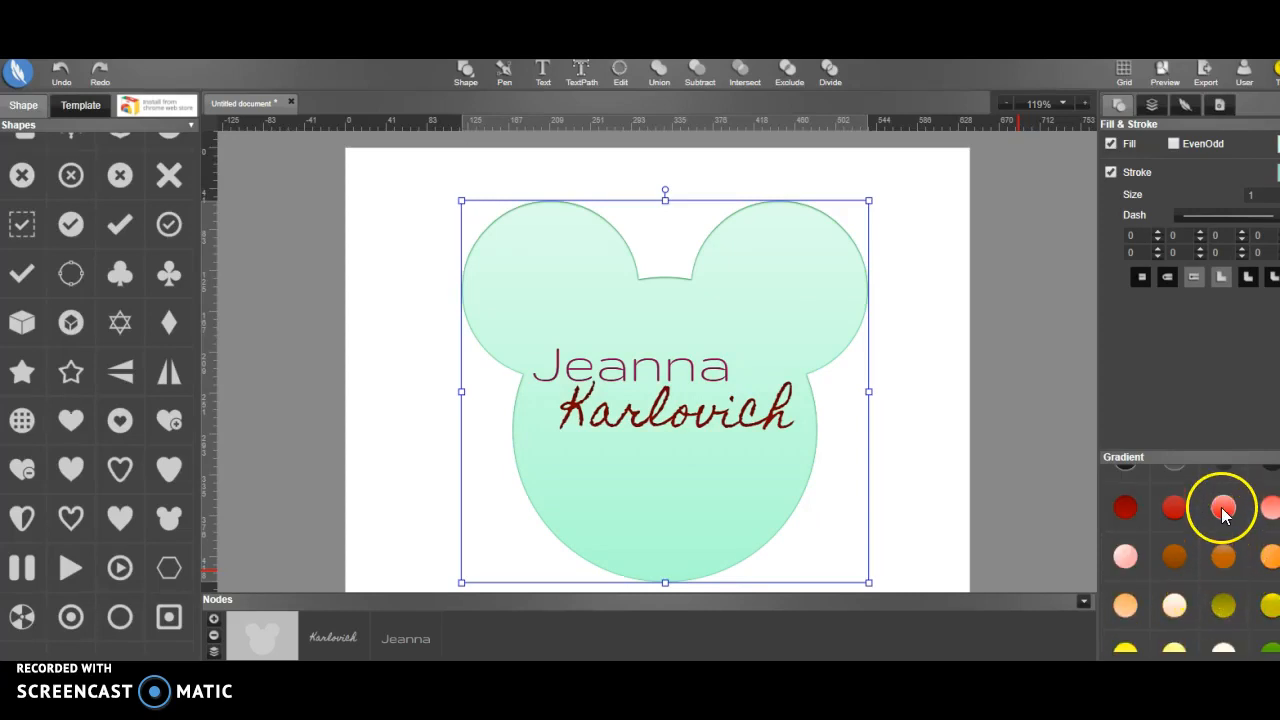
pyautogui.scroll(-2, 1226, 560)
pyautogui.click(1223, 574)
pyautogui.scroll(-4, 1225, 582)
pyautogui.scroll(-2, 1225, 583)
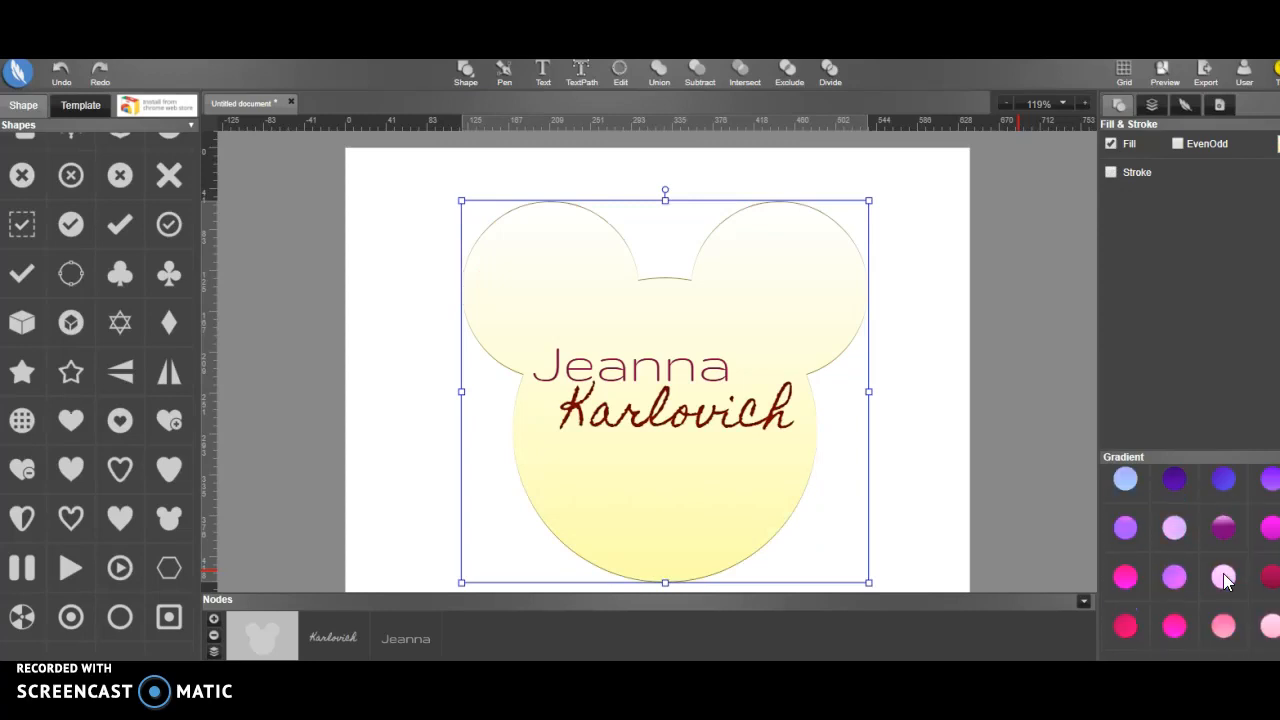
pyautogui.scroll(4, 1227, 588)
pyautogui.scroll(4, 1228, 592)
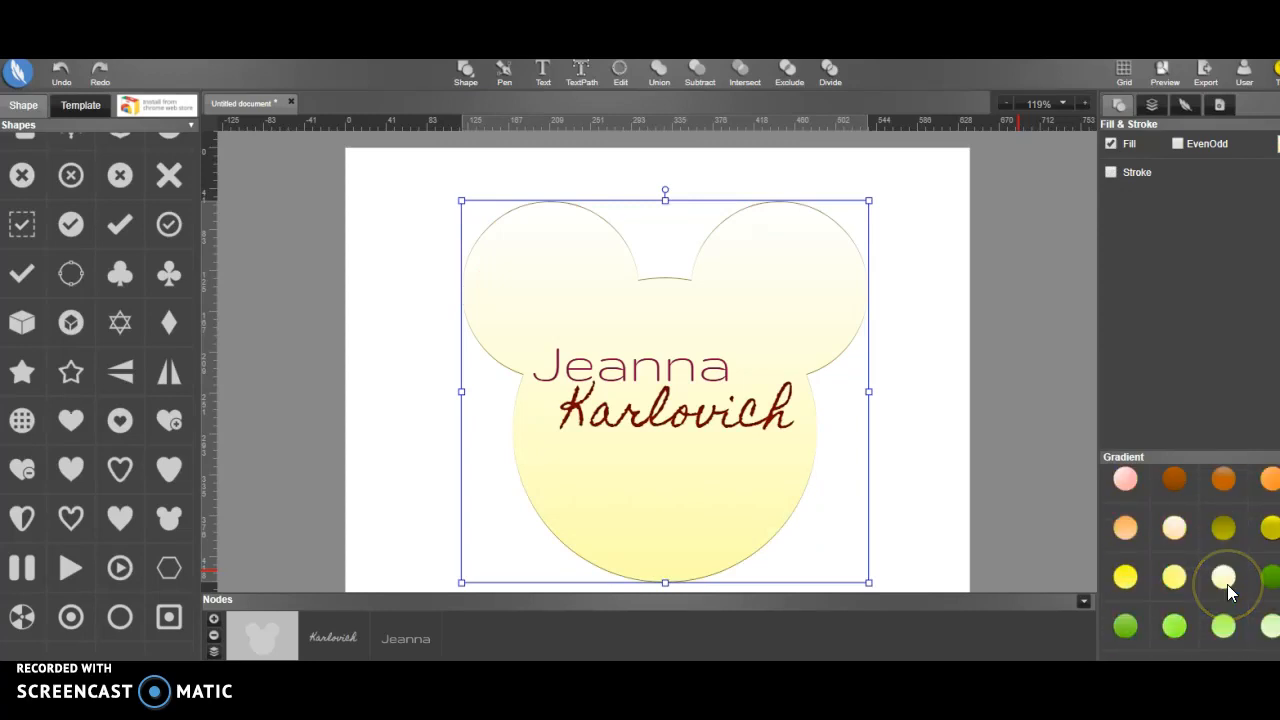
# Fill the mouse-head shape with the light orange gradient and deselect it
pyautogui.click(1270, 562)
pyautogui.click(1125, 609)
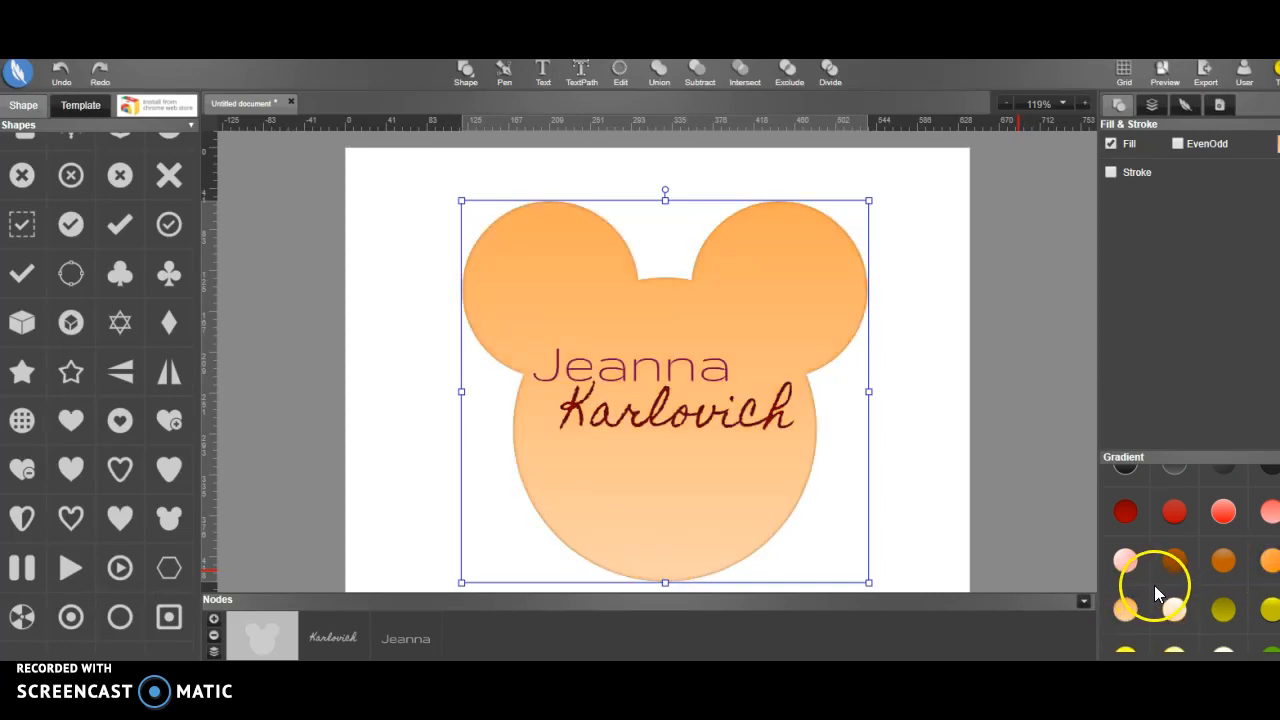
pyautogui.click(907, 406)
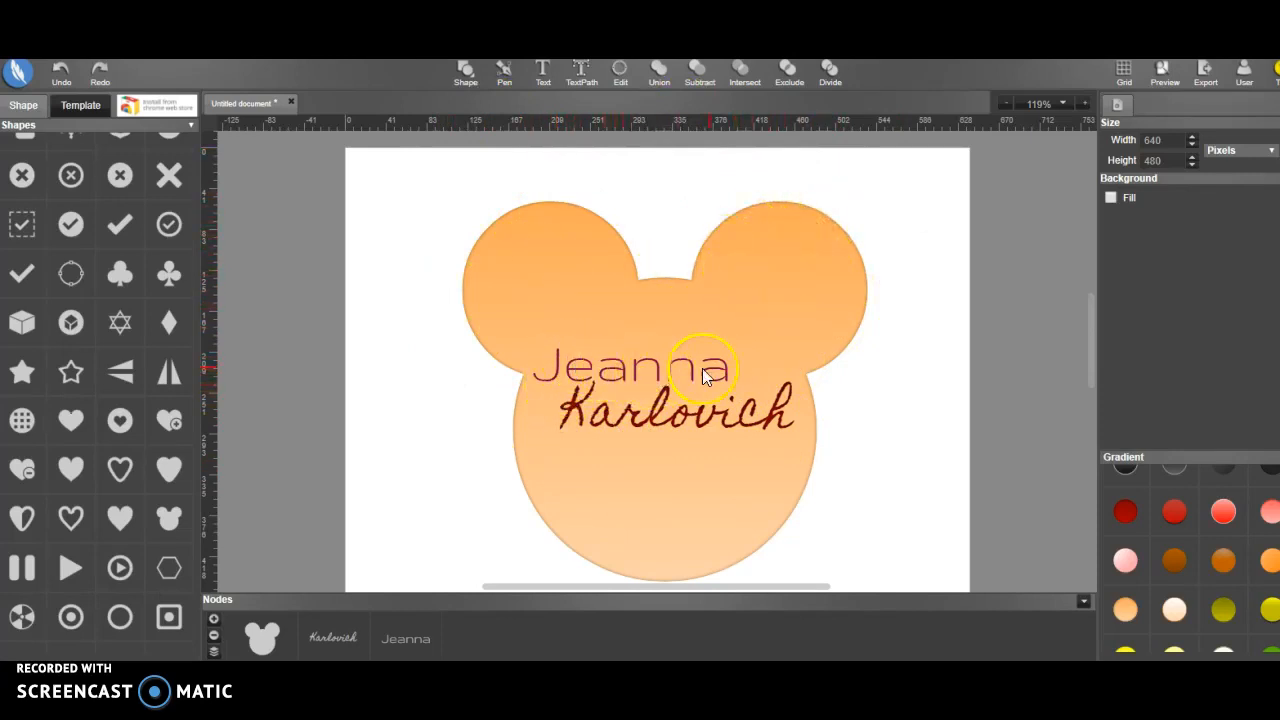
pyautogui.click(442, 443)
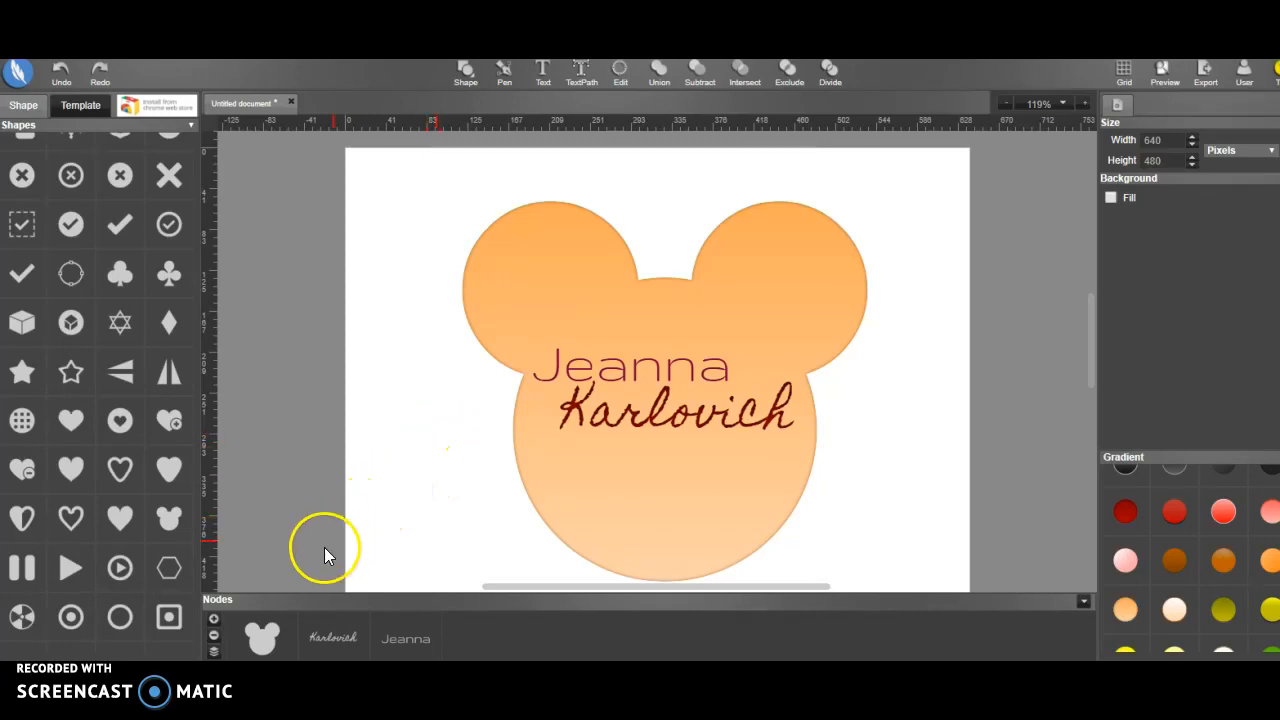